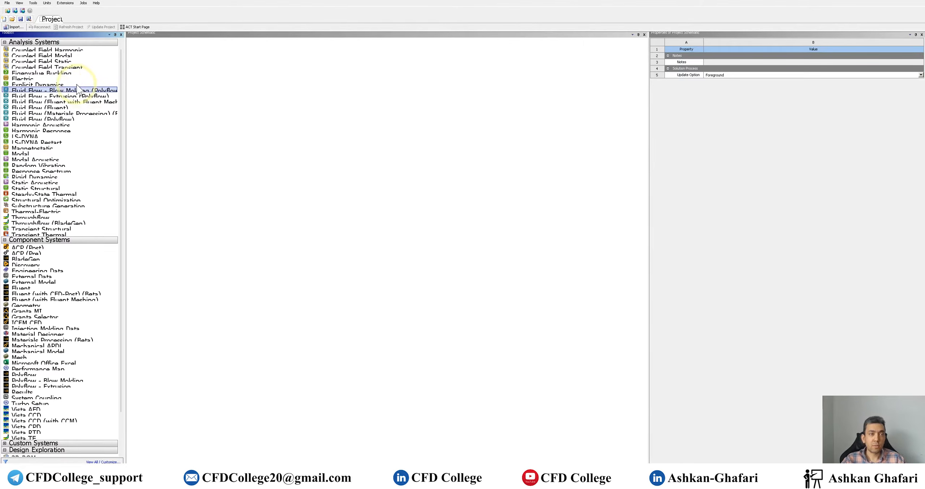
- Add a Fluid Flow (Fluent) analysis system to the project schematic and open its Geometry in DesignModeler
{"action": "left_click_drag", "start_coordinate": [60, 107], "coordinate": [165, 73]}
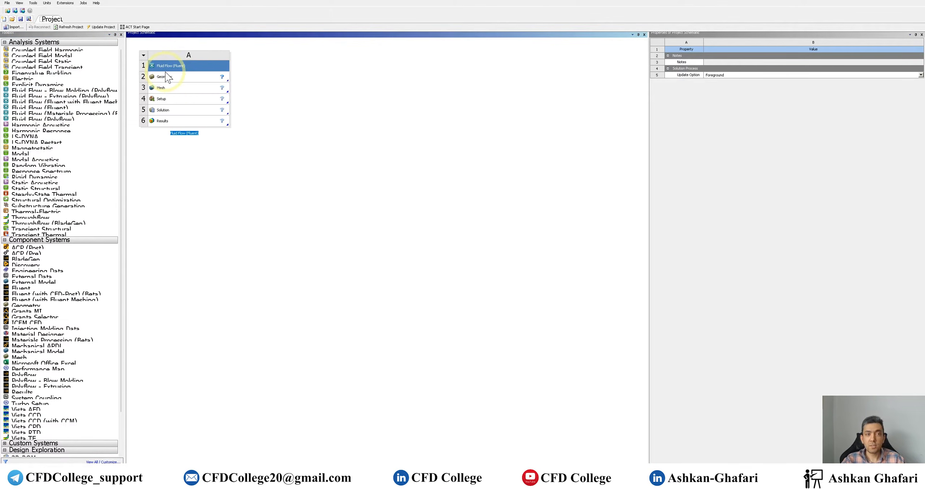
{"action": "left_click", "coordinate": [283, 80]}
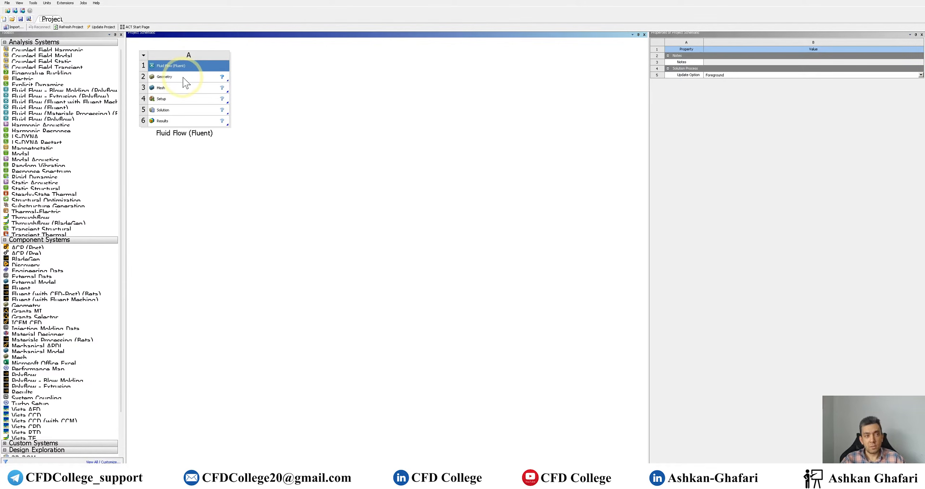
{"action": "left_click", "coordinate": [184, 78]}
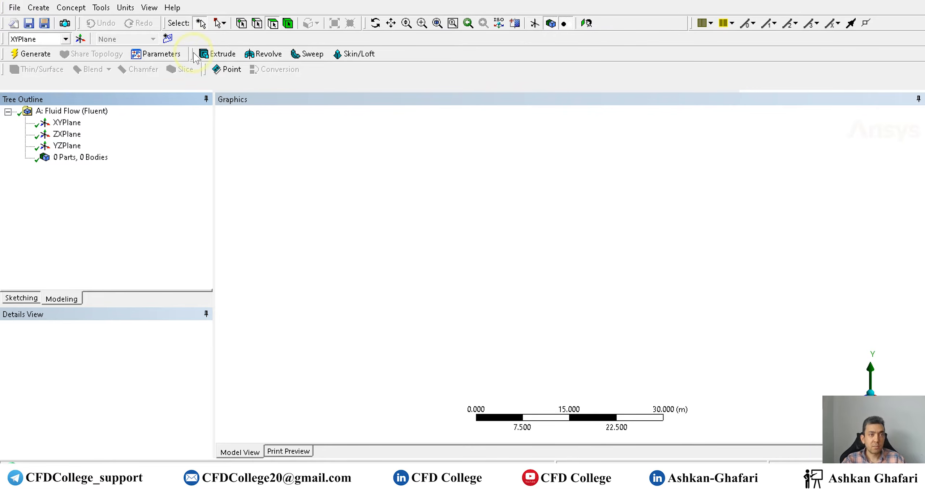
- Create a new sketch on the XYPlane and switch to sketching mode
{"action": "left_click", "coordinate": [167, 38]}
{"action": "left_click", "coordinate": [84, 134]}
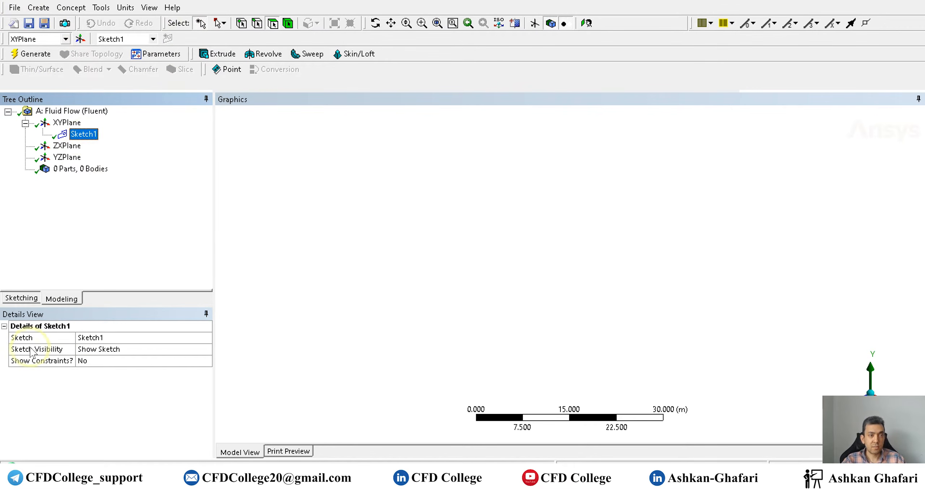
{"action": "left_click", "coordinate": [28, 301]}
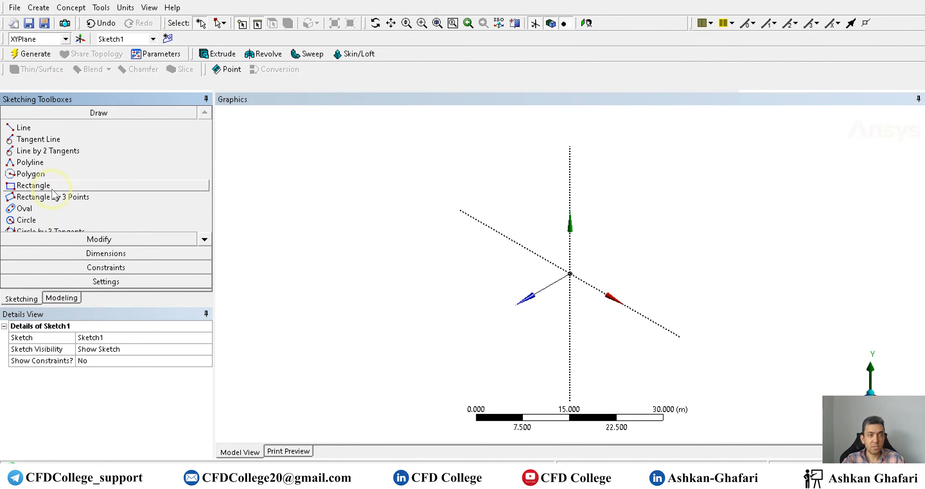
- Draw a rectangle from the origin, about 22 m wide and 4.7 m tall, in the XY plane
{"action": "left_click", "coordinate": [33, 186]}
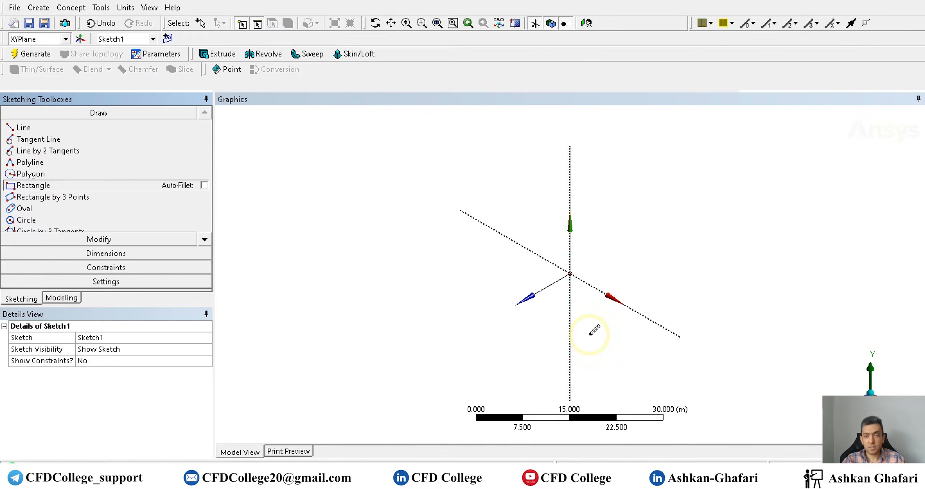
{"action": "left_click", "coordinate": [585, 23]}
{"action": "left_click", "coordinate": [571, 274]}
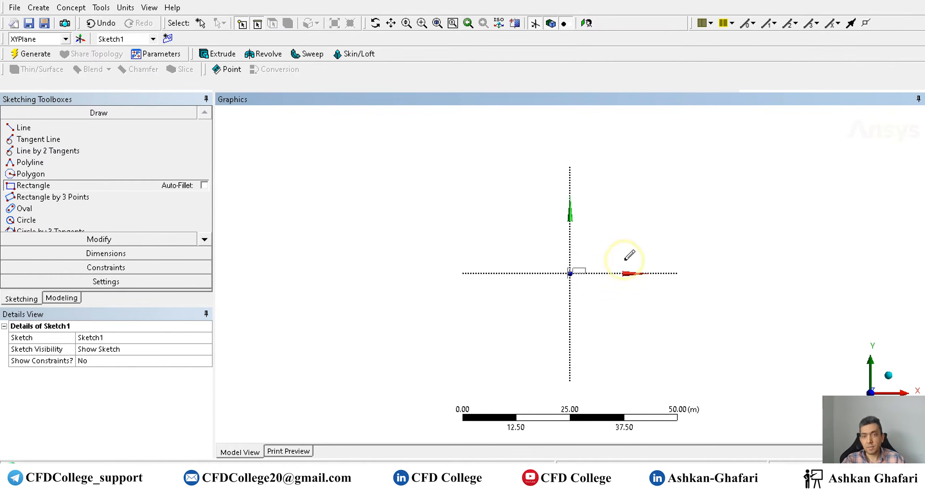
{"action": "left_click", "coordinate": [663, 253]}
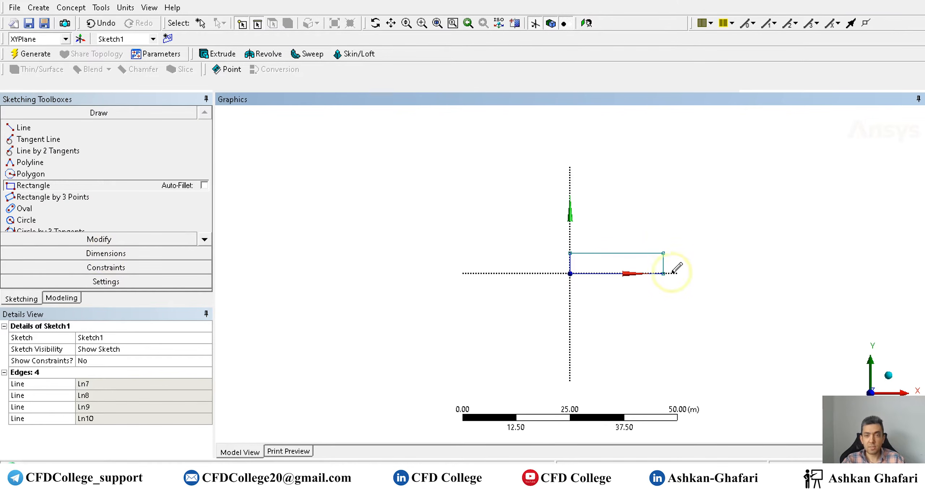
- Add a horizontal dimension to the rectangle's top edge and a vertical dimension to its left edge
{"action": "scroll", "coordinate": [717, 269], "scroll_direction": "up", "scroll_amount": 2}
{"action": "scroll", "coordinate": [714, 269], "scroll_direction": "up", "scroll_amount": 2}
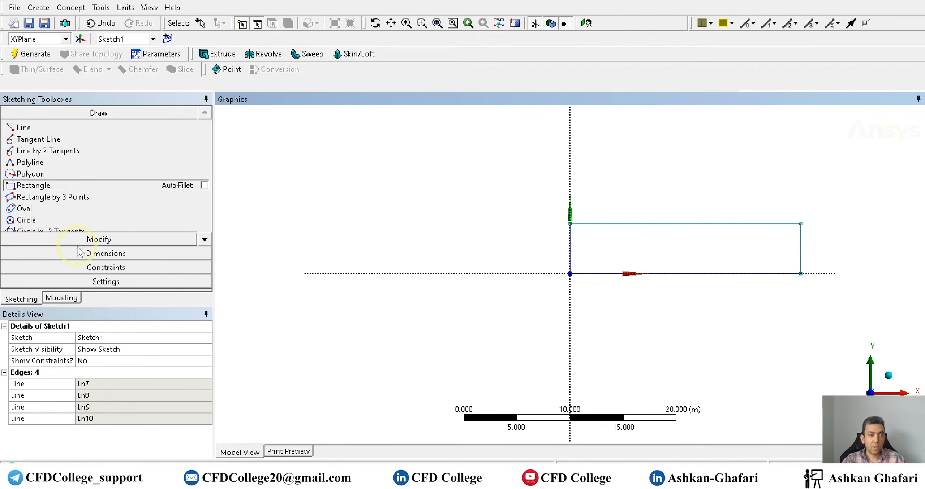
{"action": "left_click", "coordinate": [115, 253]}
{"action": "left_click", "coordinate": [604, 224]}
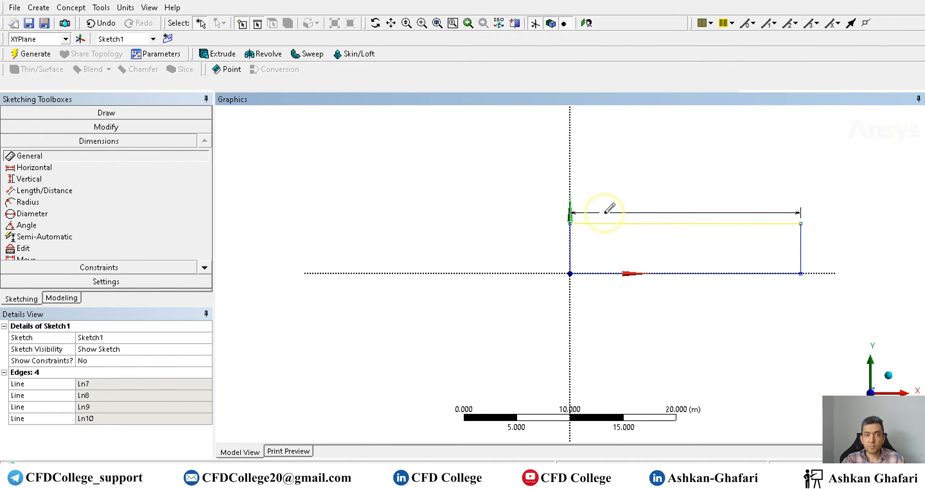
{"action": "left_click", "coordinate": [609, 213]}
{"action": "left_click", "coordinate": [568, 249]}
{"action": "left_click", "coordinate": [544, 249]}
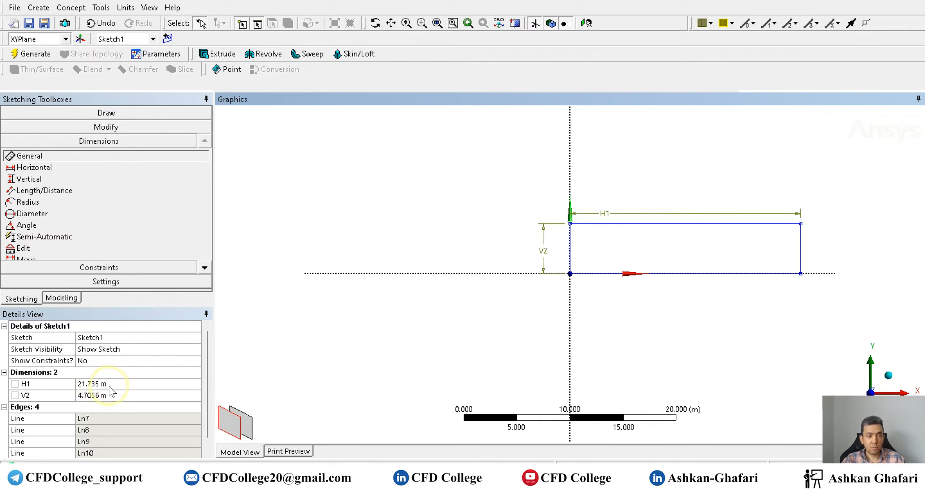
- Set the horizontal dimension H1 to 20 m
{"action": "left_click", "coordinate": [138, 384]}
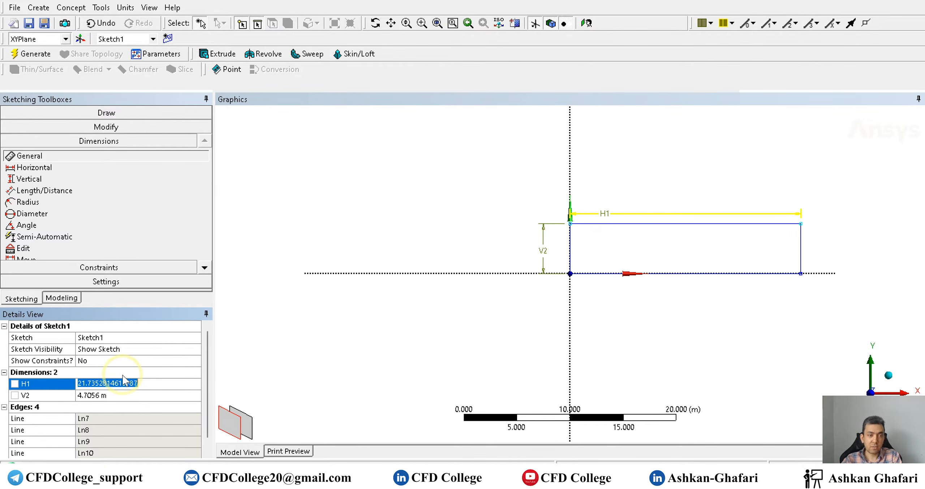
{"action": "type", "text": "20"}
{"action": "key", "text": "Return"}
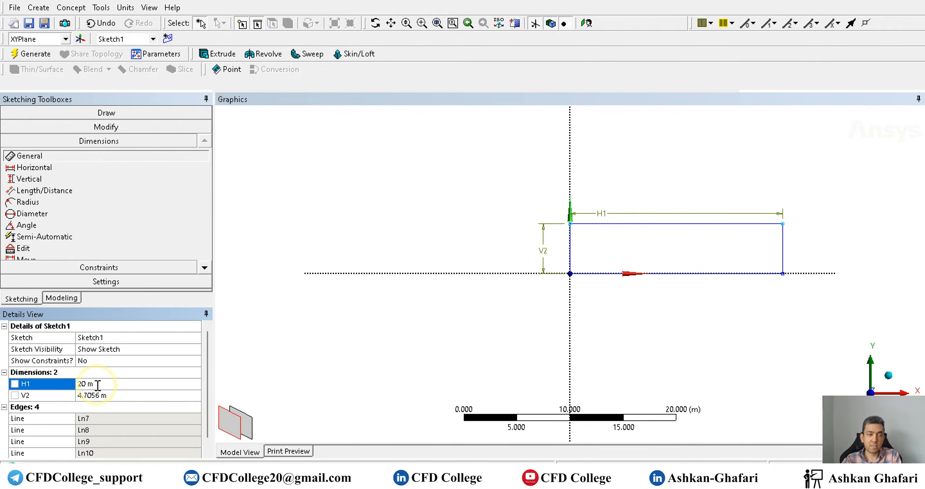
- Set the vertical dimension V2 to 5 m
{"action": "left_click", "coordinate": [110, 394]}
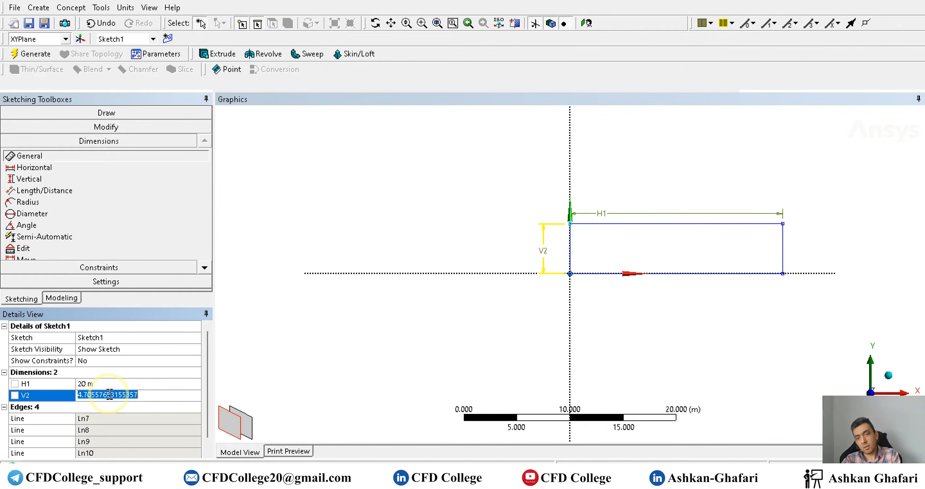
{"action": "type", "text": "5"}
{"action": "key", "text": "Return"}
- Set the horizontal dimension H1 to 50 m
{"action": "left_click", "coordinate": [88, 384]}
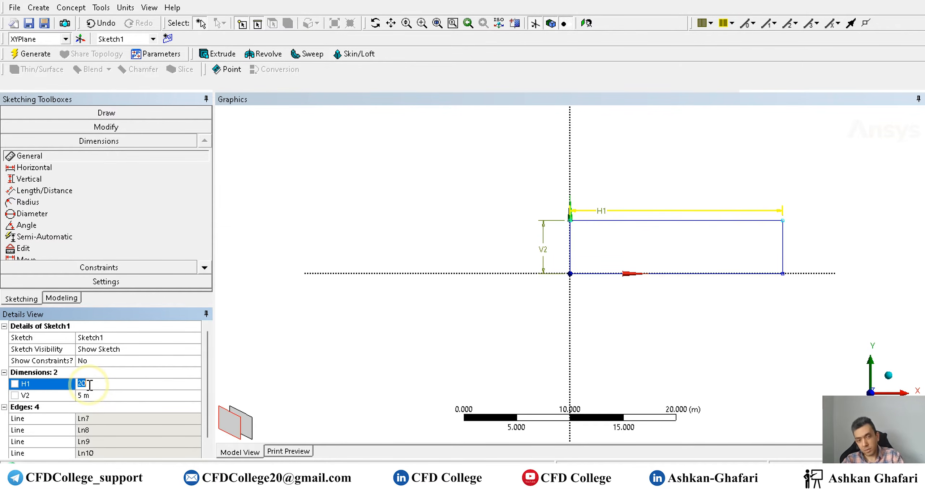
{"action": "type", "text": "50"}
{"action": "key", "text": "Return"}
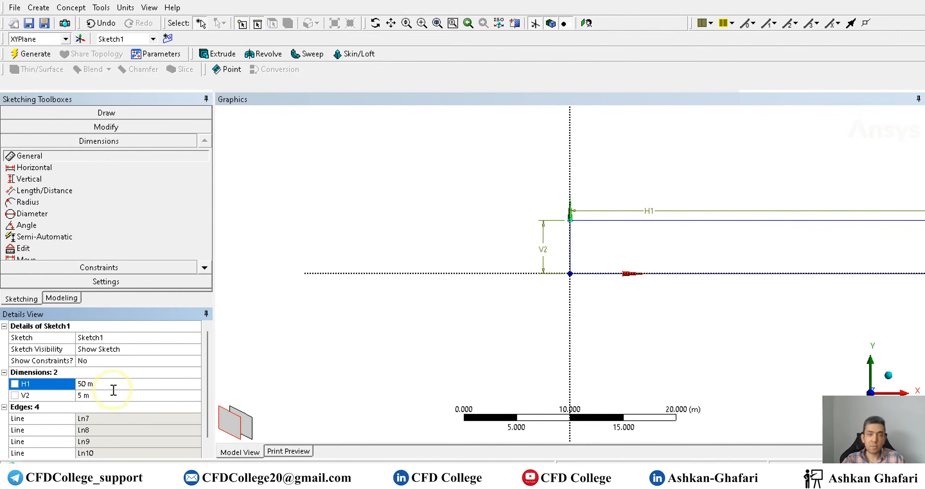
- Create a surface body from Sketch1 using Surfaces From Sketches and generate it
{"action": "left_click", "coordinate": [59, 9]}
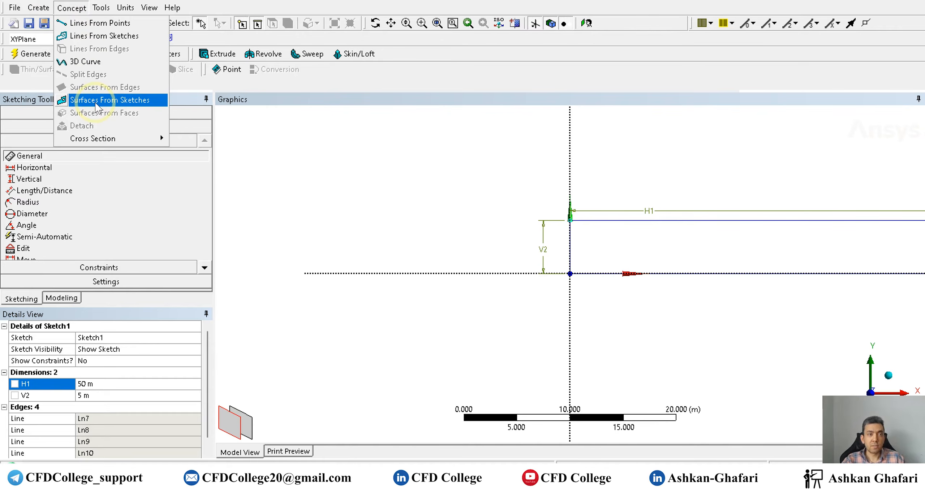
{"action": "left_click", "coordinate": [109, 100]}
{"action": "left_click", "coordinate": [125, 350]}
{"action": "left_click", "coordinate": [32, 53]}
{"action": "middle_click_drag", "start_coordinate": [651, 196], "coordinate": [382, 217], "text": "ctrl"}
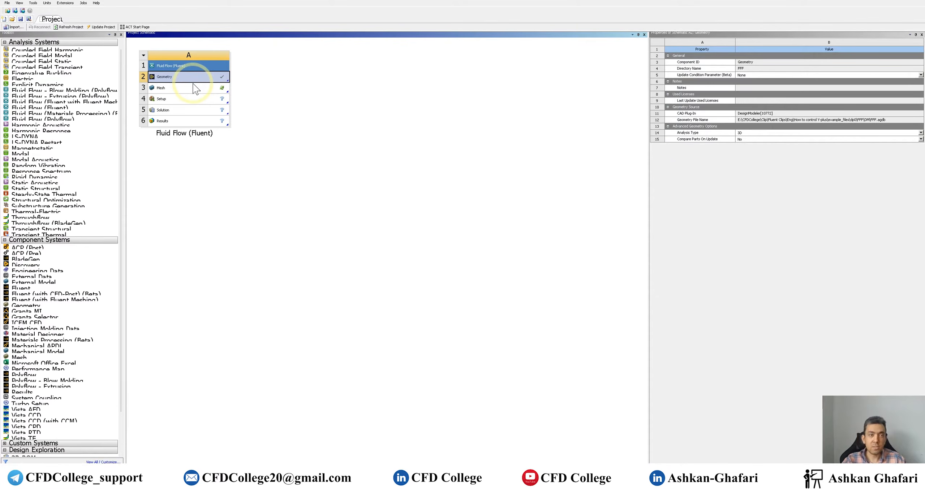
- Open the system's Mesh cell in the Meshing application
{"action": "left_click", "coordinate": [195, 90]}
{"action": "left_click", "coordinate": [377, 127]}
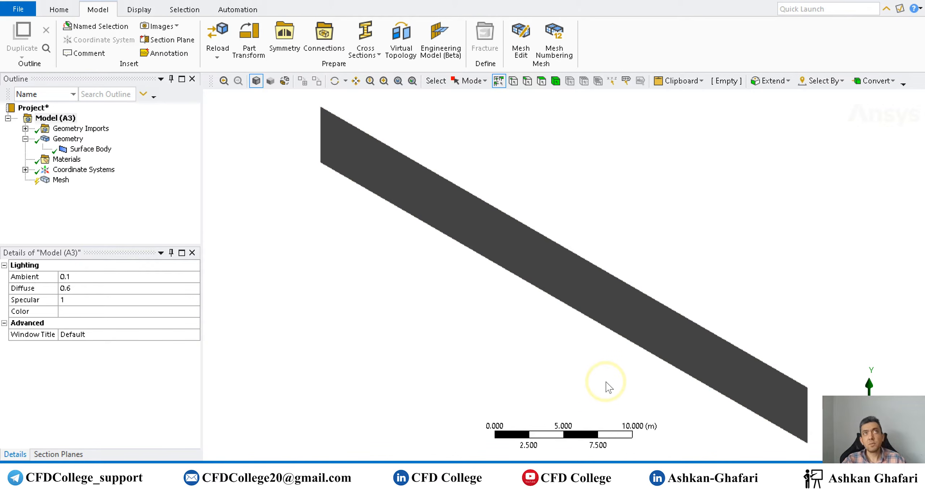
- Switch to the Yplus Calculator workbook in Excel and review its first-layer-thickness parameter tables
{"action": "mouse_move", "coordinate": [564, 481]}
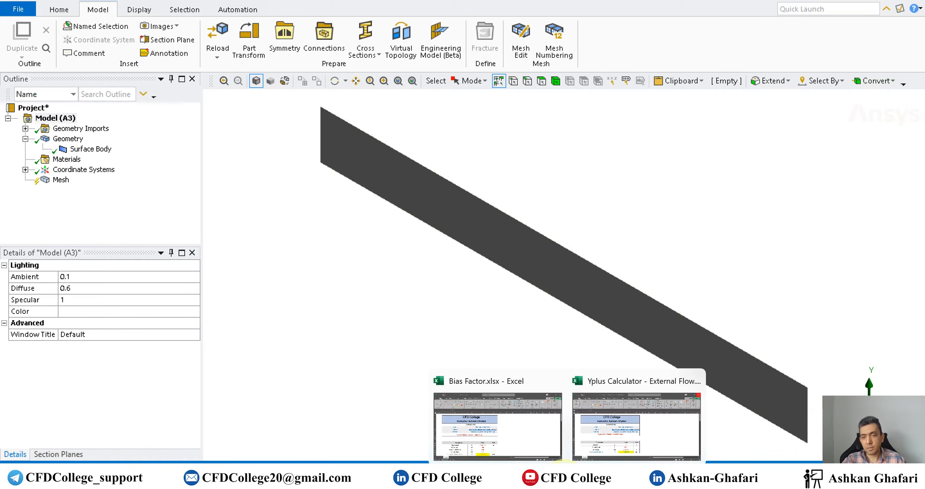
{"action": "left_click", "coordinate": [600, 426]}
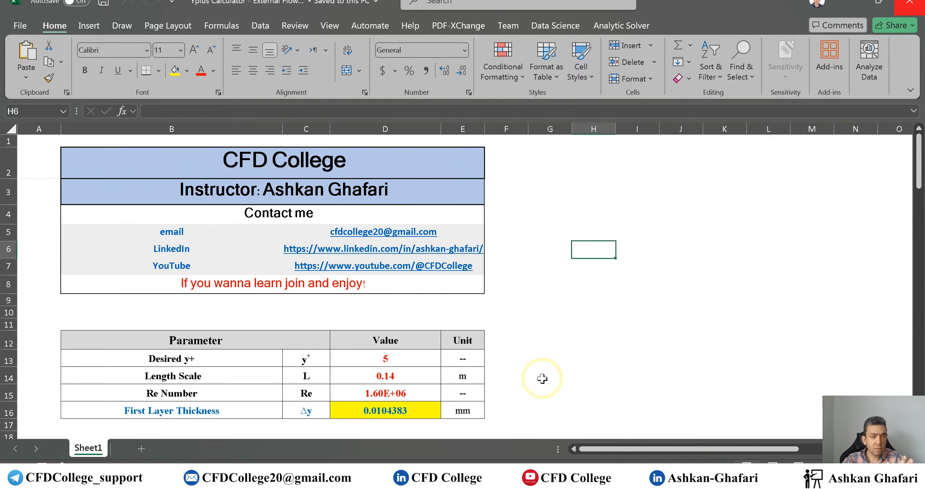
{"action": "scroll", "coordinate": [390, 315], "scroll_direction": "down", "scroll_amount": 2}
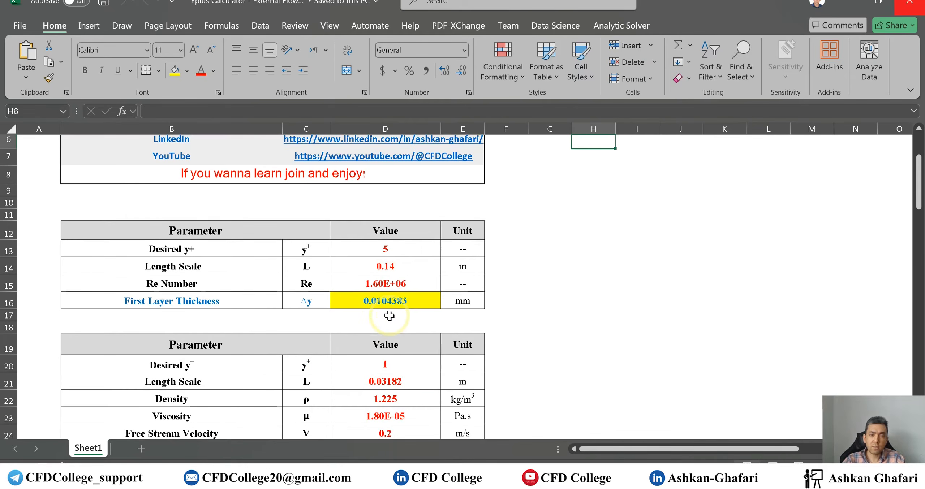
{"action": "scroll", "coordinate": [389, 316], "scroll_direction": "down", "scroll_amount": 2}
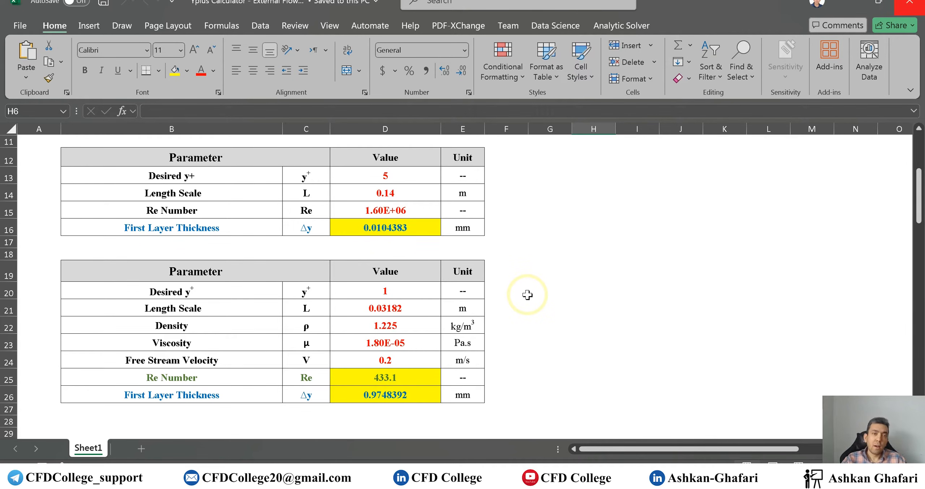
{"action": "scroll", "coordinate": [530, 298], "scroll_direction": "up", "scroll_amount": 3}
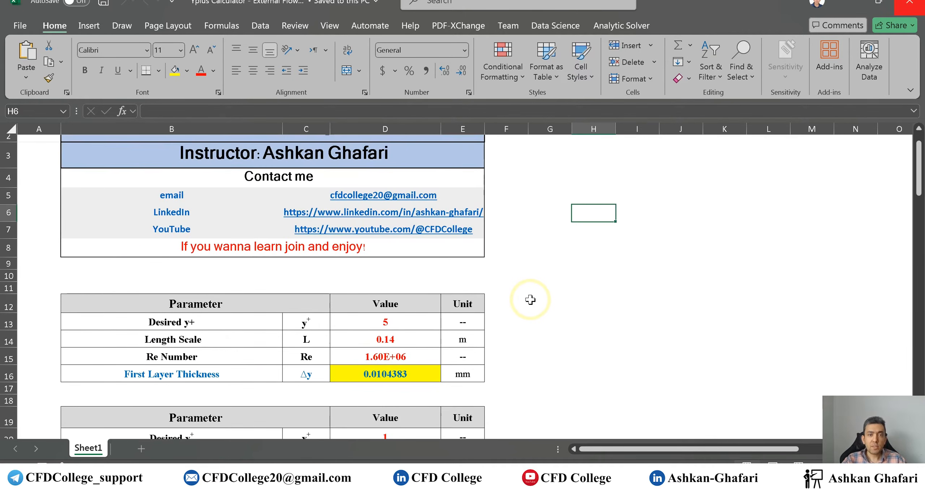
{"action": "scroll", "coordinate": [530, 300], "scroll_direction": "down", "scroll_amount": 3}
{"action": "scroll", "coordinate": [519, 286], "scroll_direction": "up", "scroll_amount": 2}
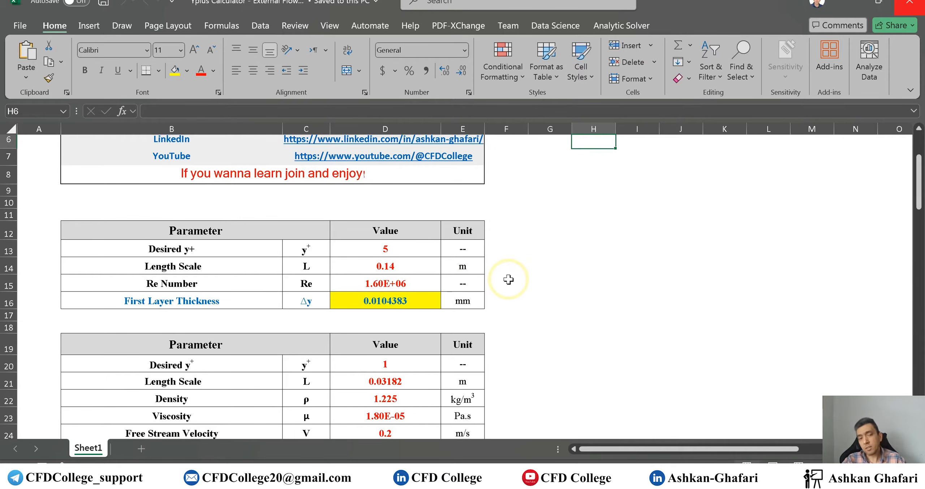
{"action": "left_click", "coordinate": [369, 284]}
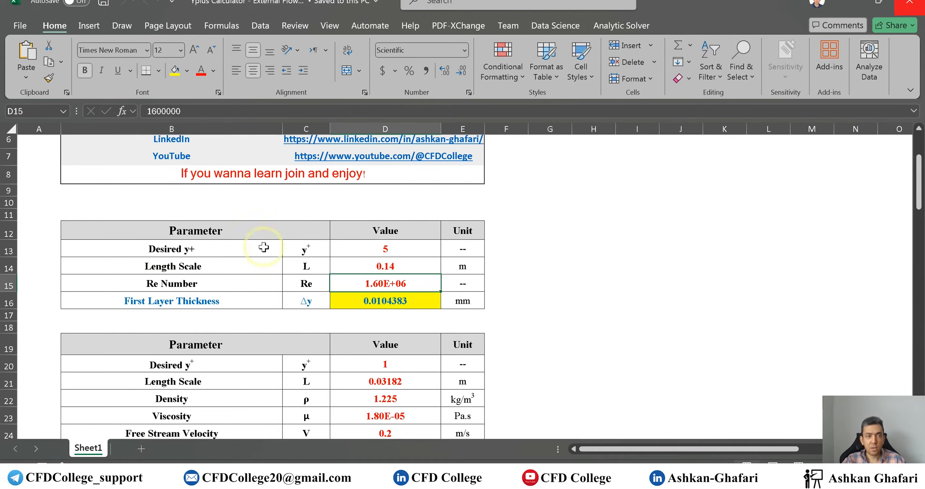
{"action": "scroll", "coordinate": [343, 271], "scroll_direction": "down", "scroll_amount": 3}
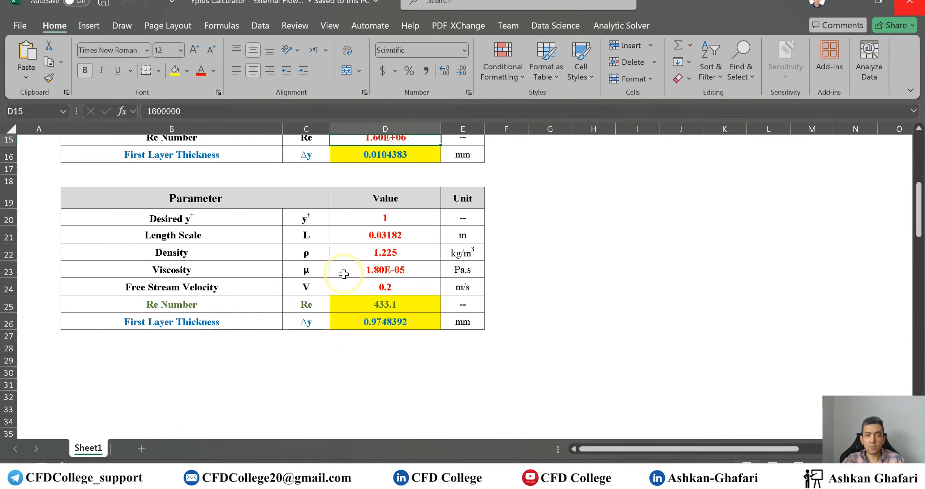
{"action": "scroll", "coordinate": [343, 274], "scroll_direction": "up", "scroll_amount": 1}
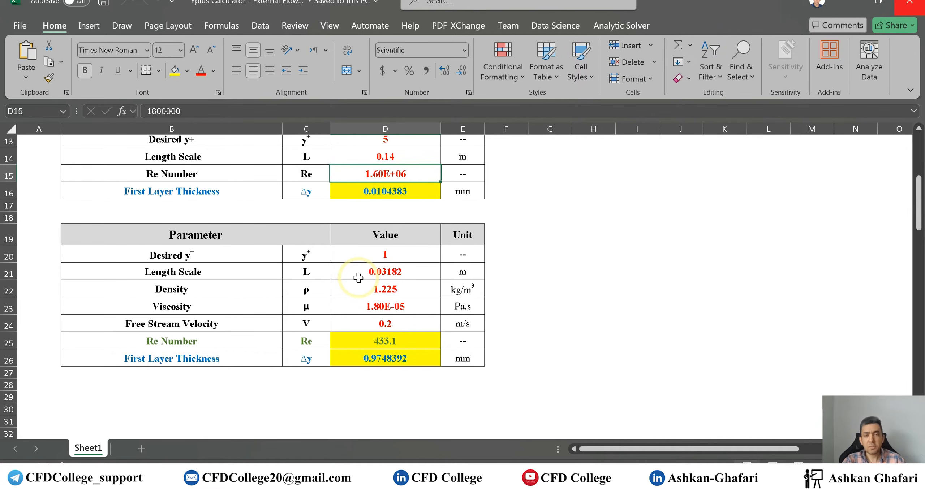
{"action": "scroll", "coordinate": [305, 289], "scroll_direction": "up", "scroll_amount": 1}
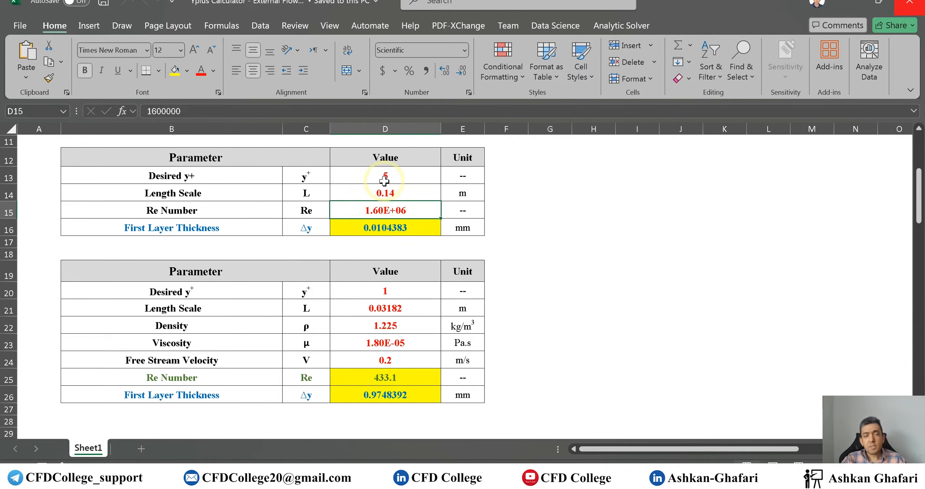
- In the first table, set Desired y+ to 1 and Length Scale to 50 m
{"action": "left_click", "coordinate": [401, 178]}
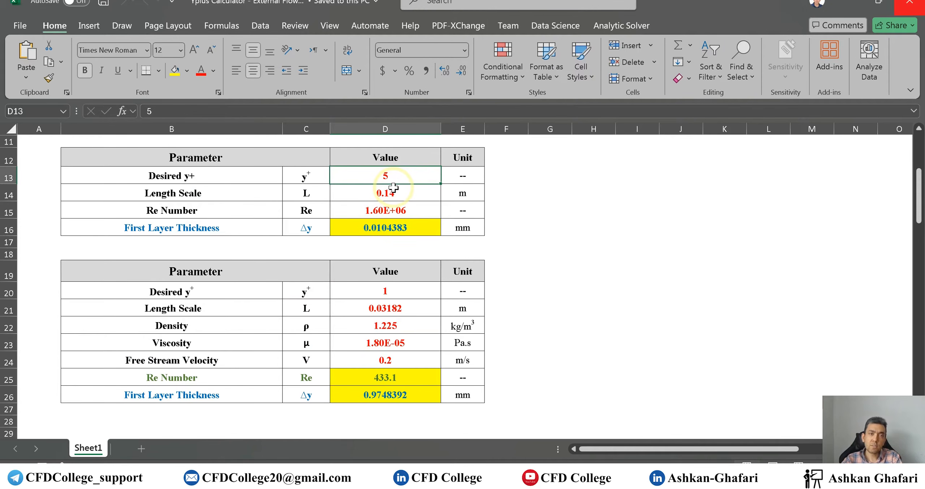
{"action": "type", "text": "1"}
{"action": "key", "text": "Return"}
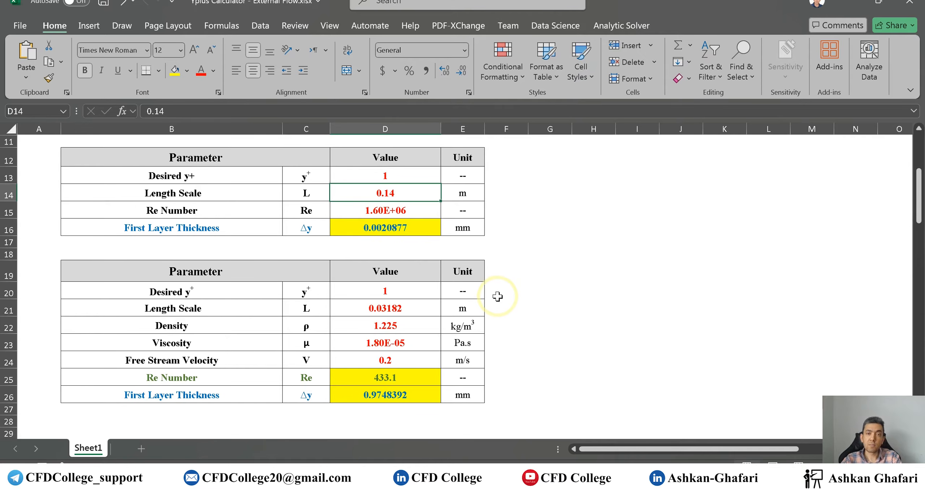
{"action": "type", "text": "50"}
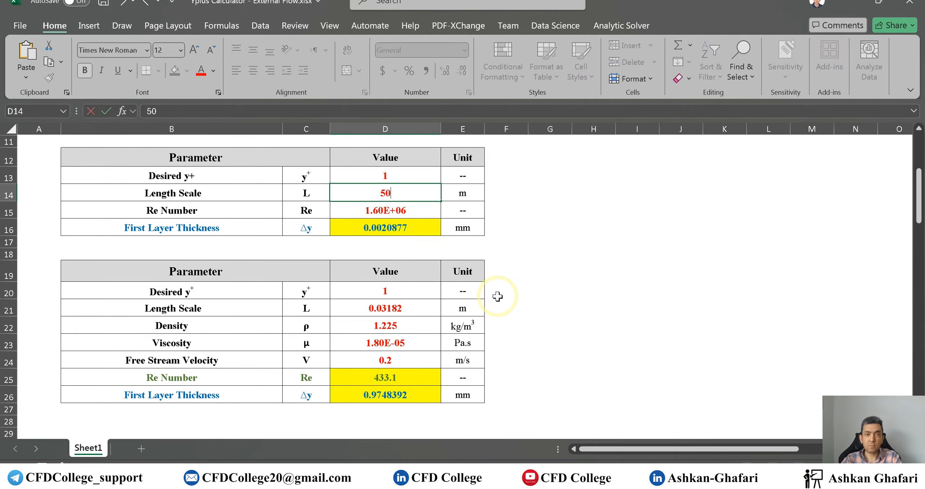
{"action": "key", "text": "Return"}
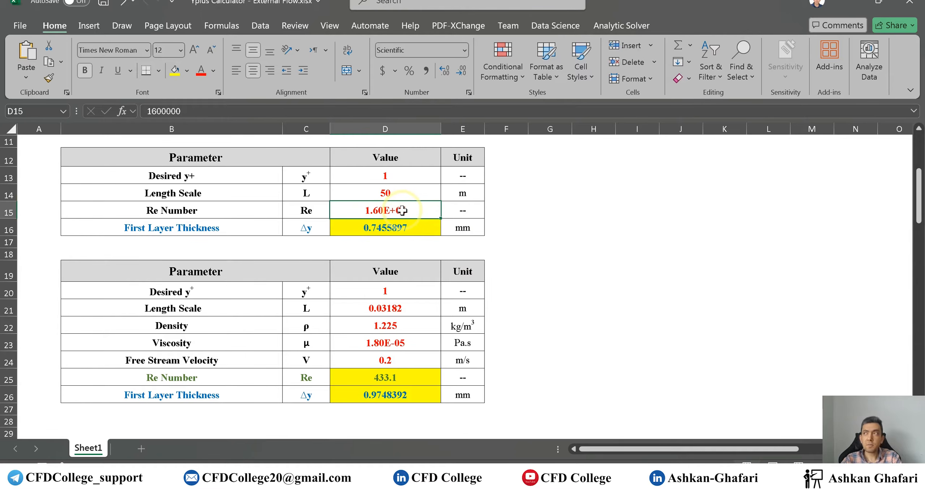
- Set the Re Number in the first table to 1000000
{"action": "type", "text": "100"}
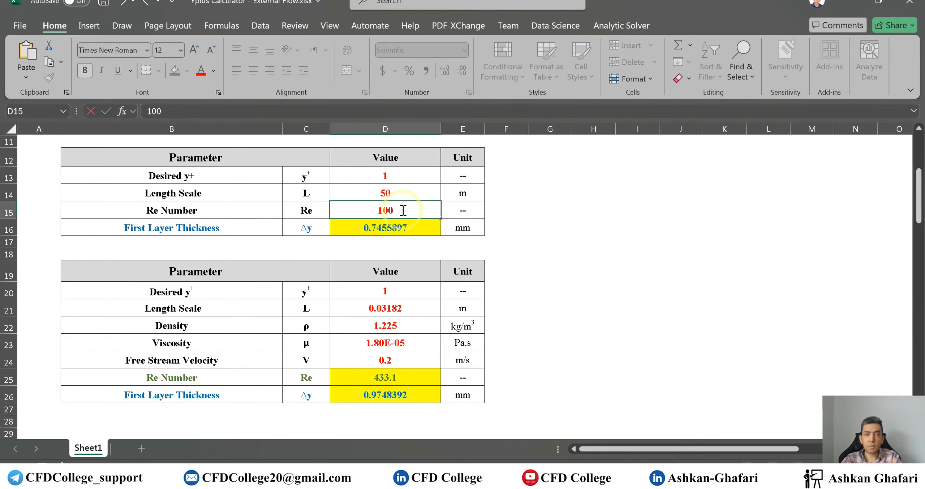
{"action": "type", "text": "0000"}
{"action": "key", "text": "Return"}
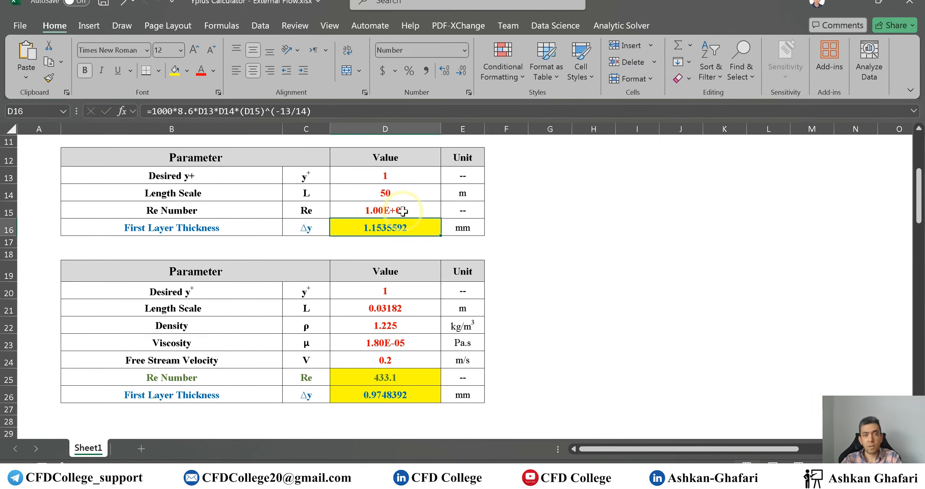
- In the second table, set the Length Scale to 50 m
{"action": "left_click", "coordinate": [386, 312]}
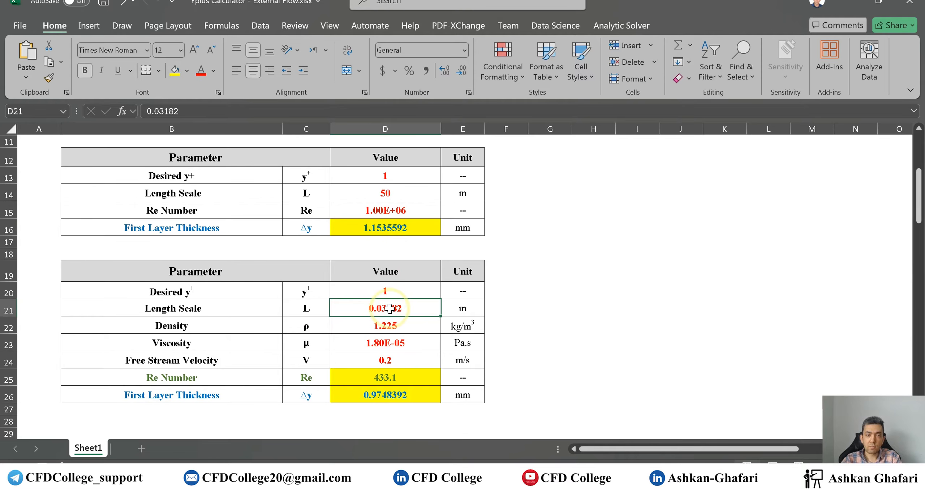
{"action": "type", "text": "50"}
{"action": "key", "text": "Return"}
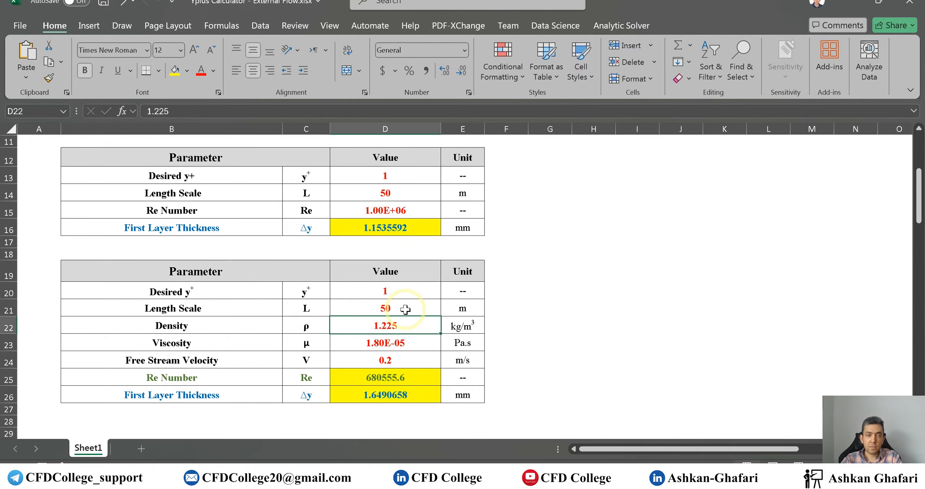
- Review the second table's density, viscosity and free stream velocity inputs, and return to the Meshing window
{"action": "left_click", "coordinate": [405, 342]}
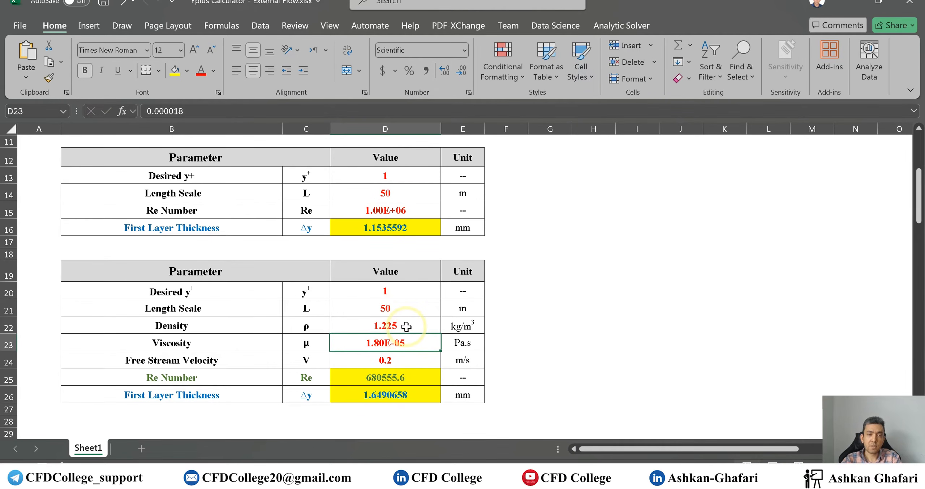
{"action": "left_click", "coordinate": [406, 327]}
{"action": "left_click", "coordinate": [403, 359]}
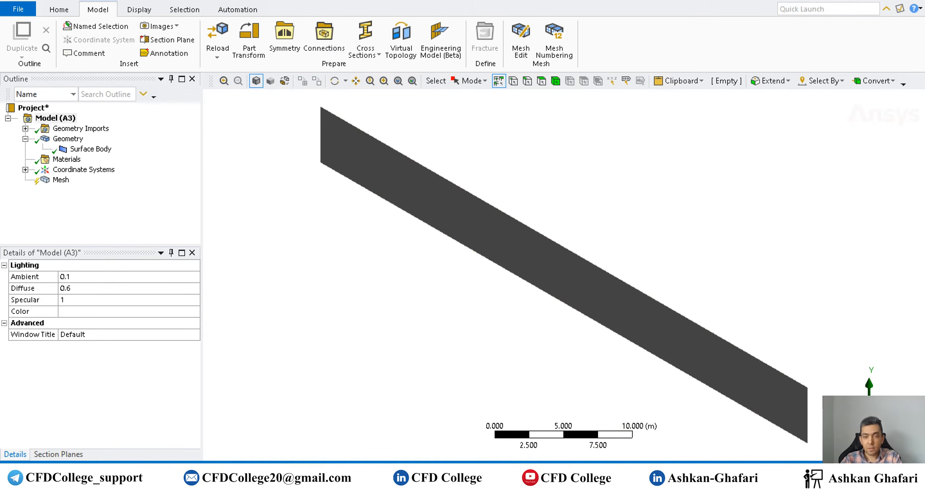
{"action": "mouse_move", "coordinate": [569, 481]}
{"action": "left_click", "coordinate": [618, 441]}
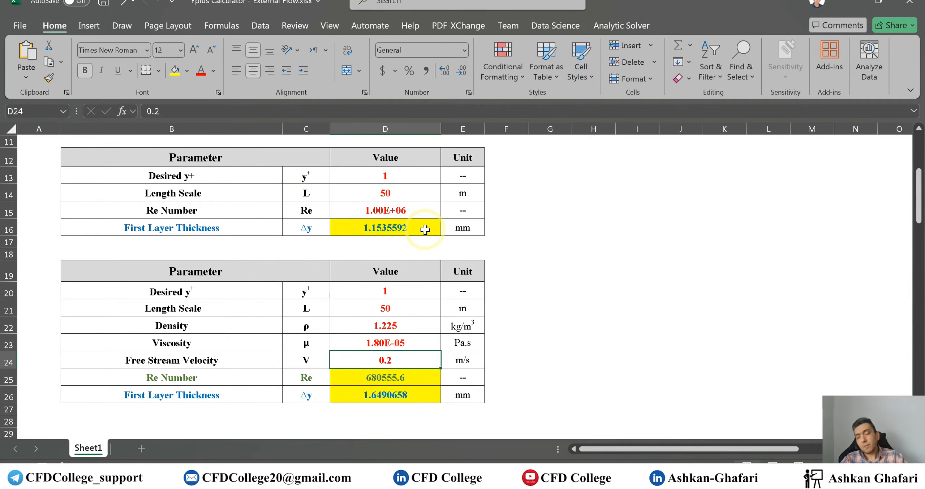
{"action": "scroll", "coordinate": [425, 230], "scroll_direction": "up", "scroll_amount": 1}
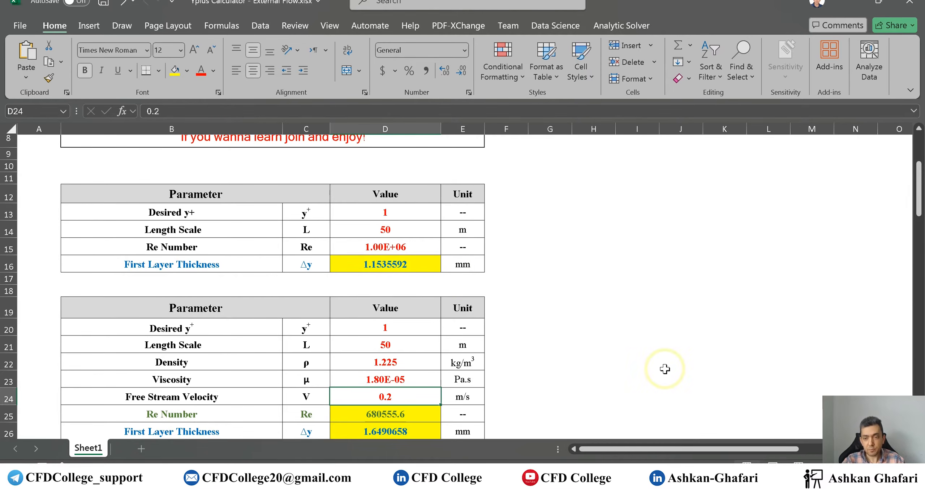
{"action": "left_click", "coordinate": [680, 416]}
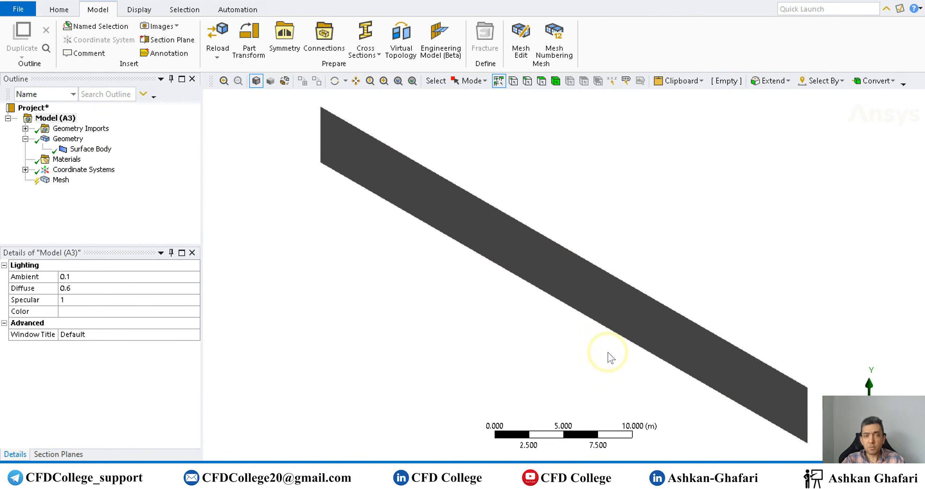
- Insert an Inflation control under Mesh and scope its geometry to the surface face
{"action": "middle_click_drag", "start_coordinate": [627, 372], "coordinate": [737, 333]}
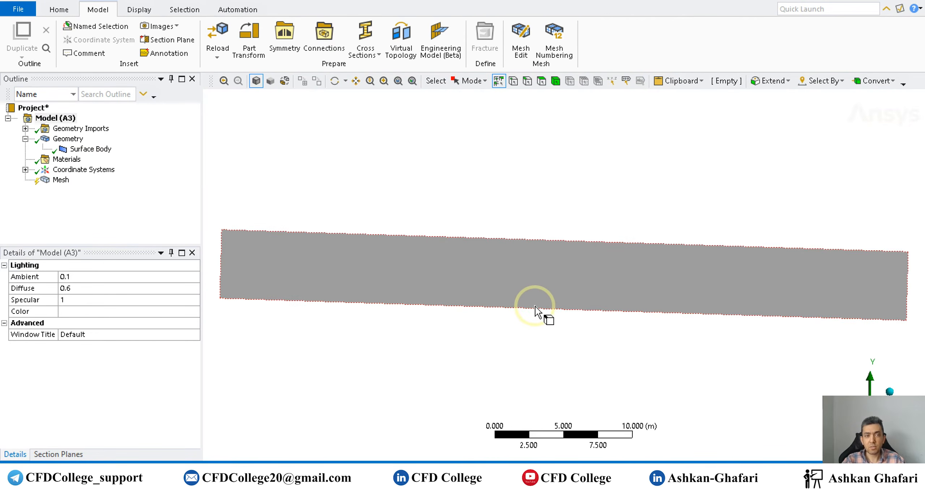
{"action": "right_click", "coordinate": [450, 353]}
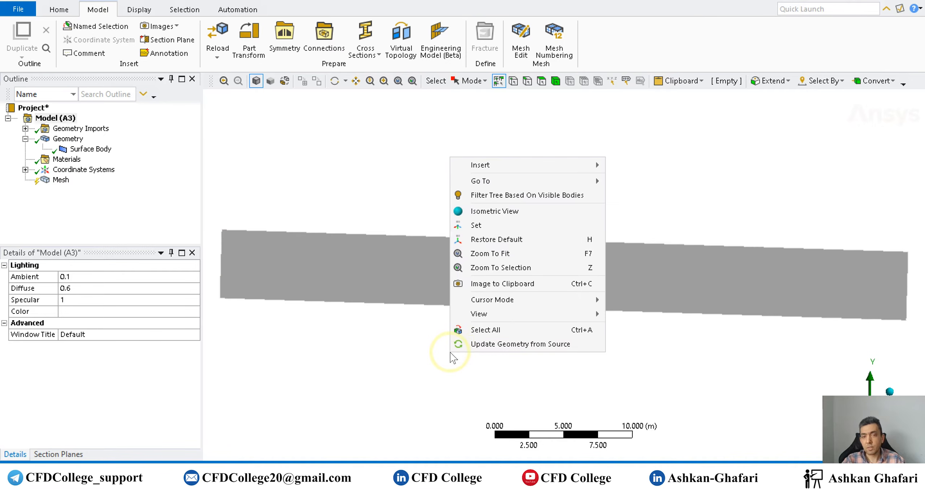
{"action": "mouse_move", "coordinate": [566, 181]}
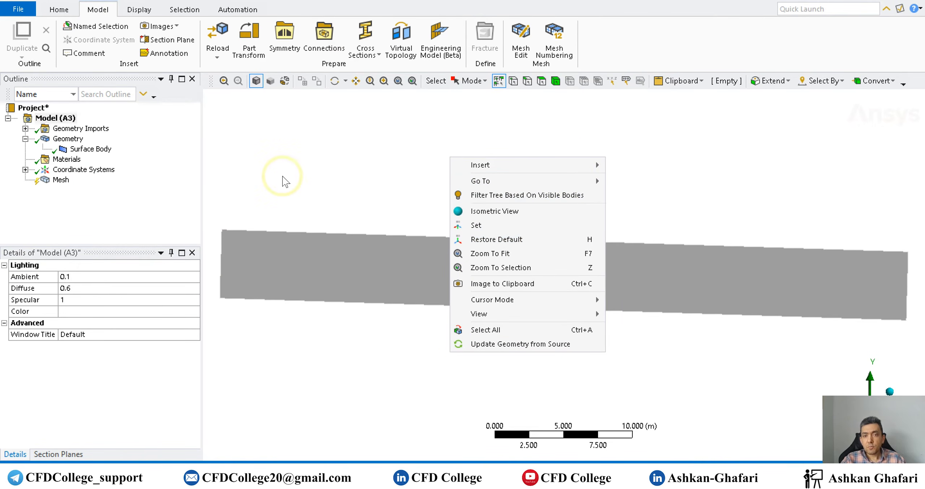
{"action": "mouse_move", "coordinate": [504, 316]}
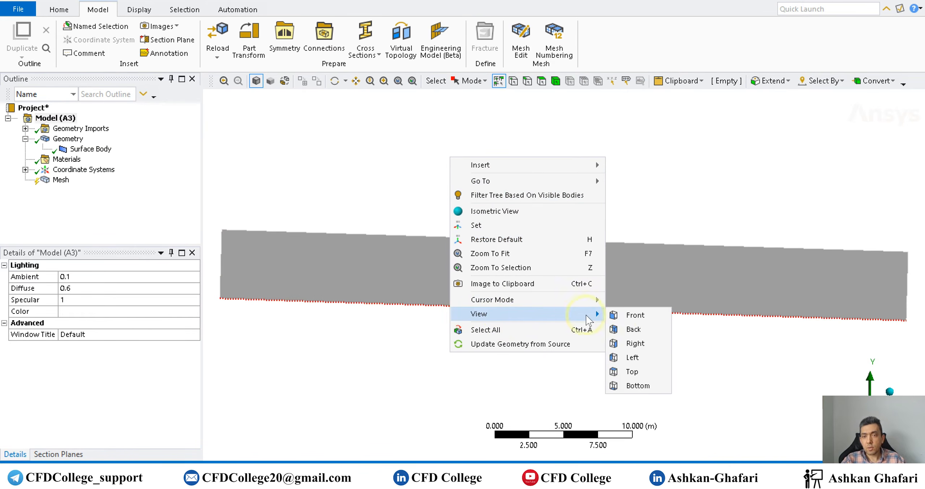
{"action": "left_click", "coordinate": [654, 315]}
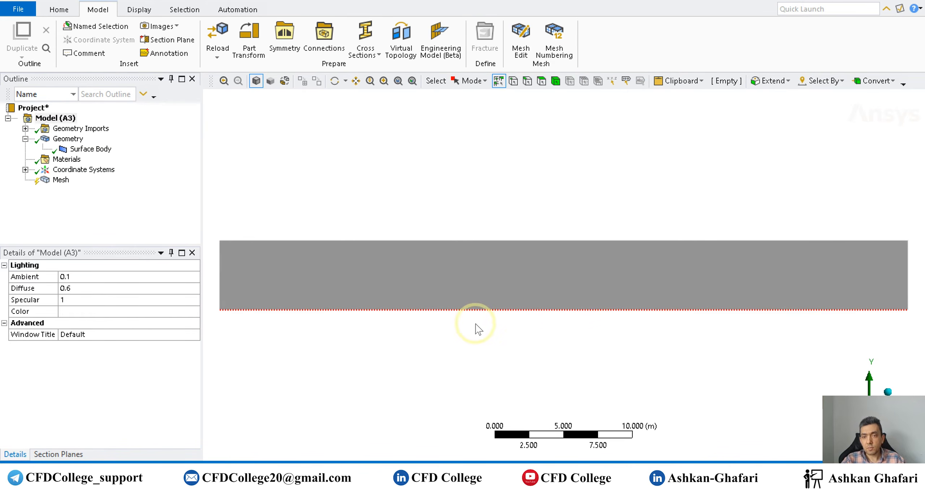
{"action": "right_click", "coordinate": [59, 183]}
{"action": "mouse_move", "coordinate": [74, 189]}
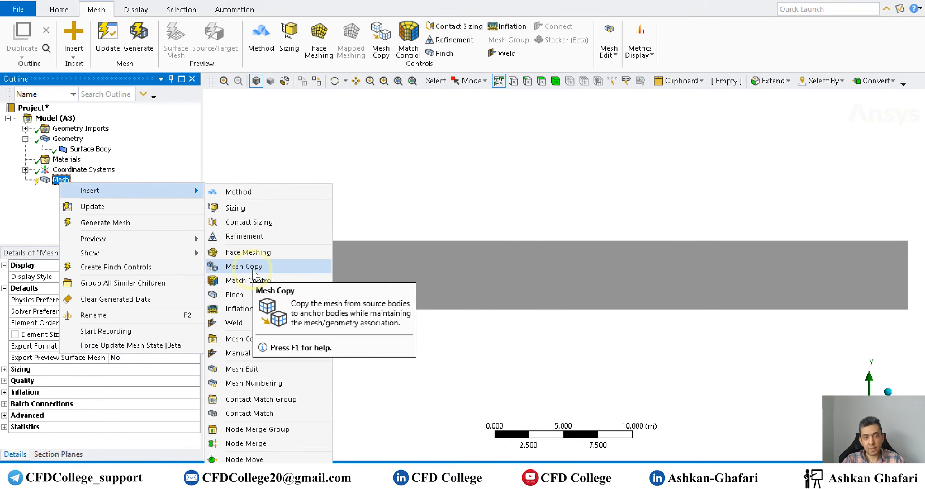
{"action": "left_click", "coordinate": [269, 309]}
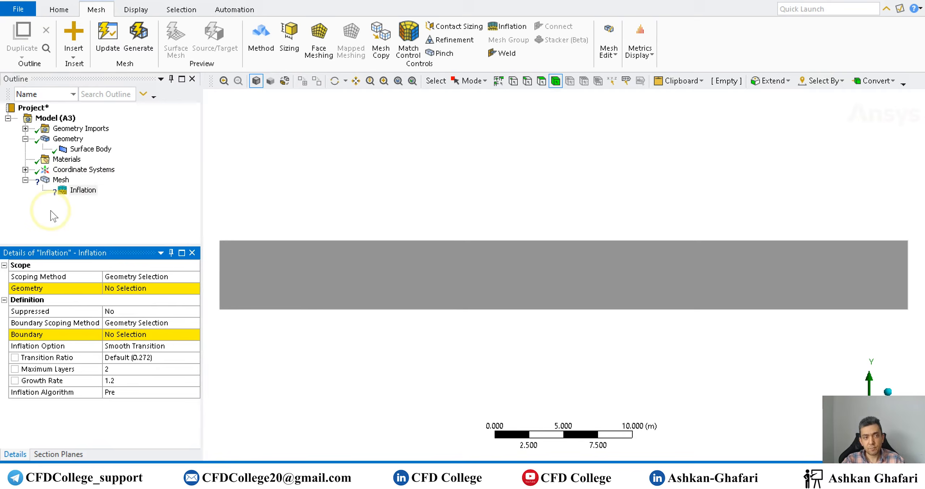
{"action": "left_click", "coordinate": [130, 288]}
{"action": "left_click", "coordinate": [325, 266]}
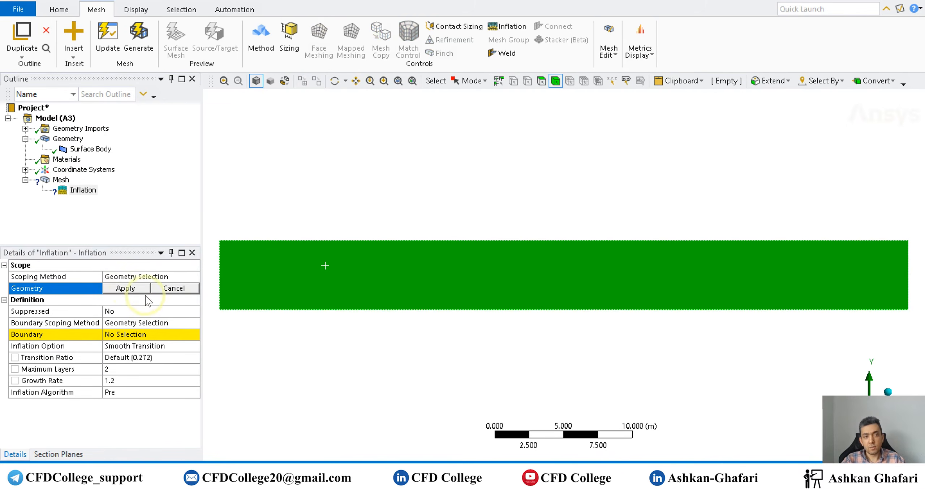
{"action": "left_click", "coordinate": [126, 288]}
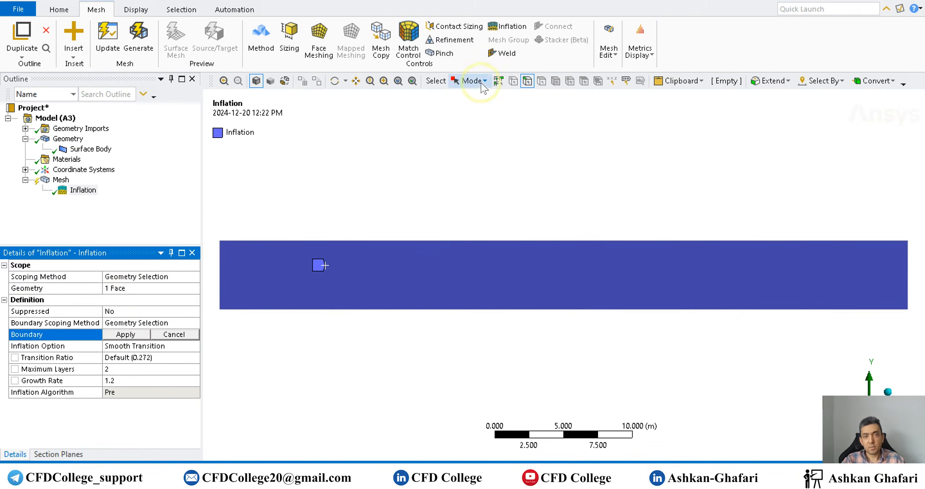
- Set the domain's bottom edge as the inflation boundary and choose First Layer Thickness as the inflation option
{"action": "left_click", "coordinate": [402, 309]}
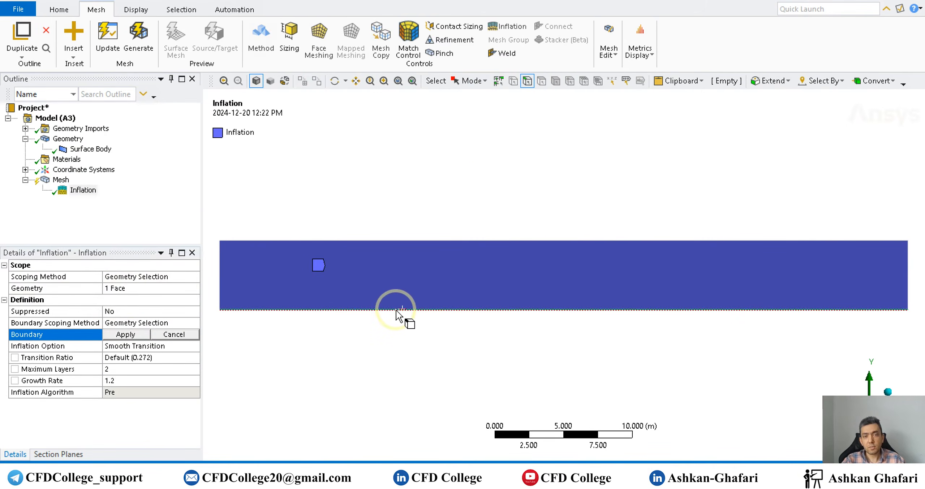
{"action": "left_click", "coordinate": [126, 335]}
{"action": "left_click", "coordinate": [138, 346]}
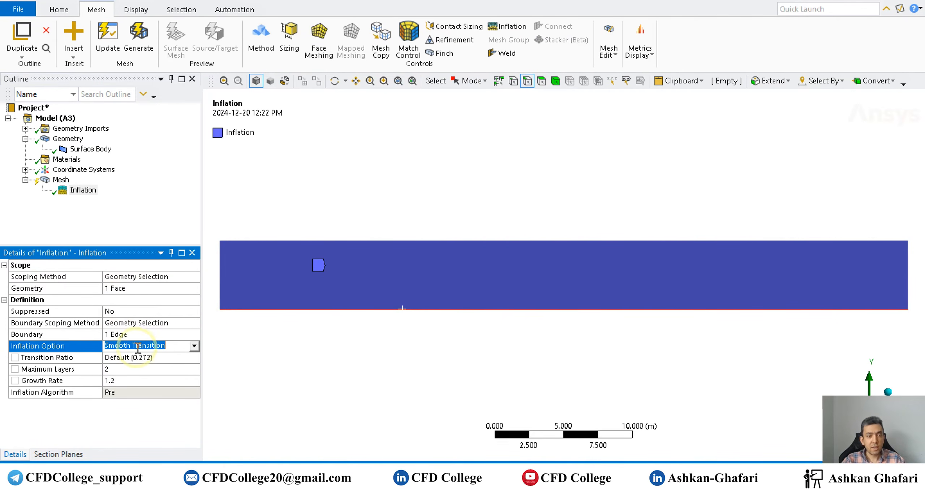
{"action": "left_click", "coordinate": [194, 346]}
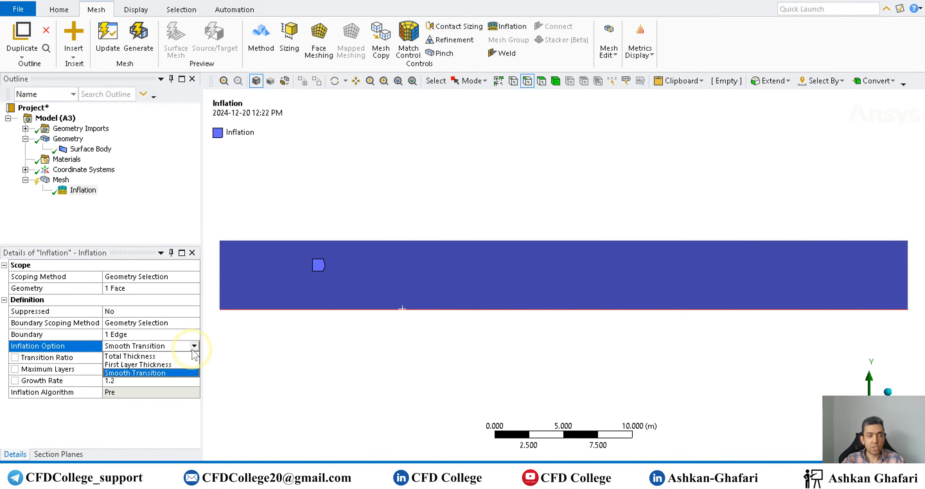
{"action": "left_click", "coordinate": [146, 365]}
- Set the inflation's First Layer Height to 0.00115 m and Maximum Layers to 15
{"action": "left_click", "coordinate": [129, 358]}
{"action": "type", "text": "0.00115"}
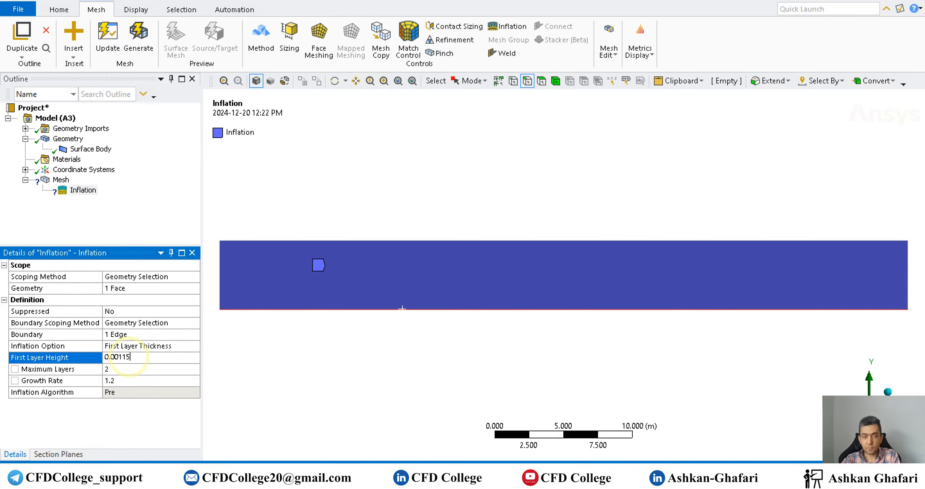
{"action": "key", "text": "Return"}
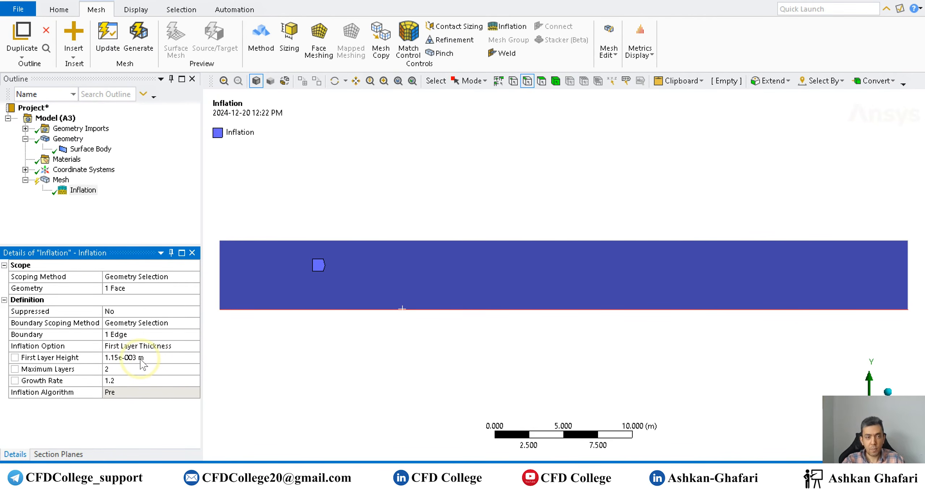
{"action": "left_click", "coordinate": [183, 371]}
{"action": "left_click", "coordinate": [183, 370]}
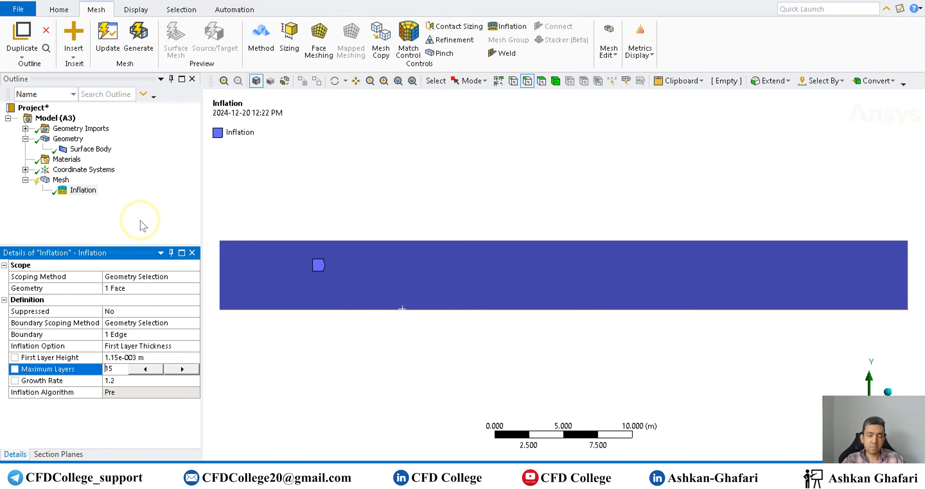
{"action": "left_click", "coordinate": [150, 228]}
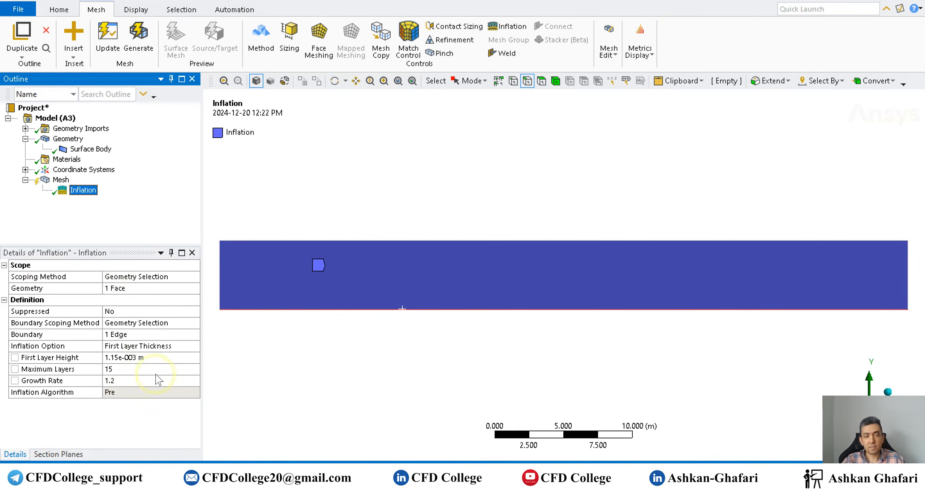
- Generate the mesh and zoom in to inspect the inflation layers along the bottom edge
{"action": "left_click", "coordinate": [423, 256]}
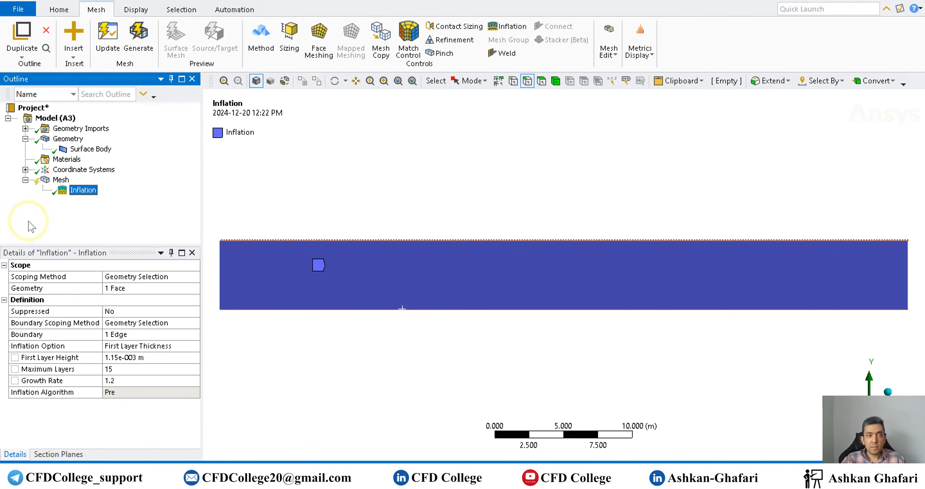
{"action": "left_click", "coordinate": [535, 310]}
{"action": "left_click", "coordinate": [141, 54]}
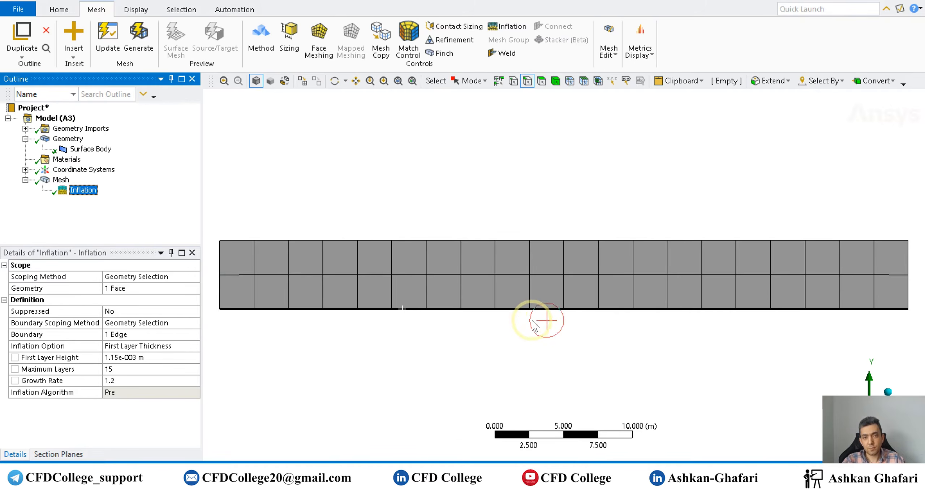
{"action": "scroll", "coordinate": [528, 326], "scroll_direction": "up", "scroll_amount": 5}
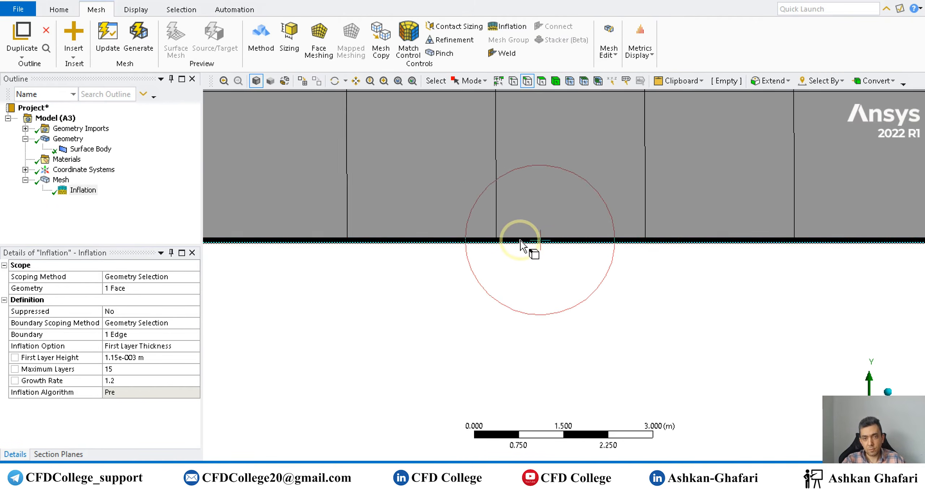
{"action": "scroll", "coordinate": [521, 241], "scroll_direction": "up", "scroll_amount": 5}
{"action": "scroll", "coordinate": [517, 299], "scroll_direction": "down", "scroll_amount": 12}
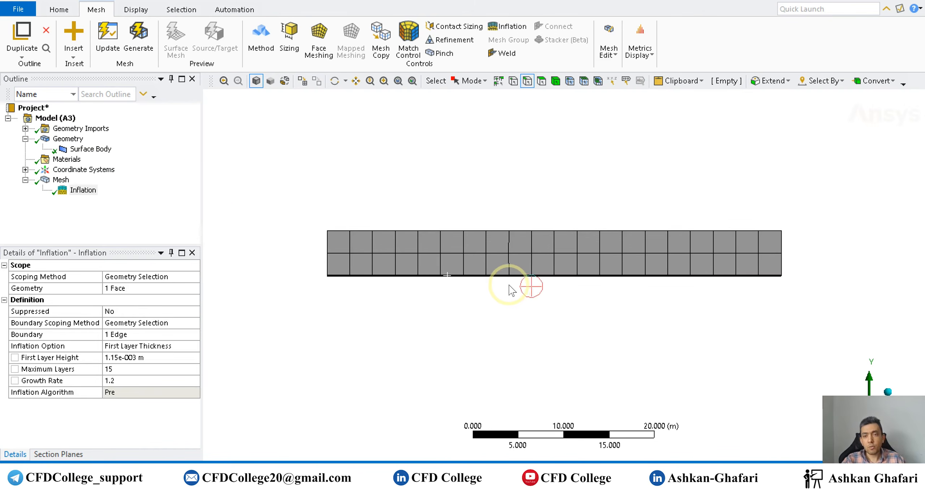
- Set the mesh's default Element Size to 0.5 m
{"action": "right_click", "coordinate": [61, 179]}
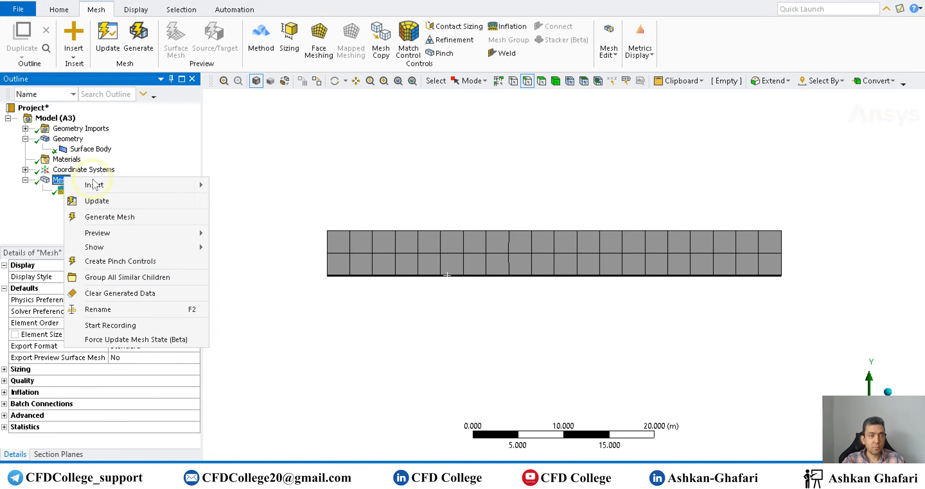
{"action": "left_click", "coordinate": [39, 205]}
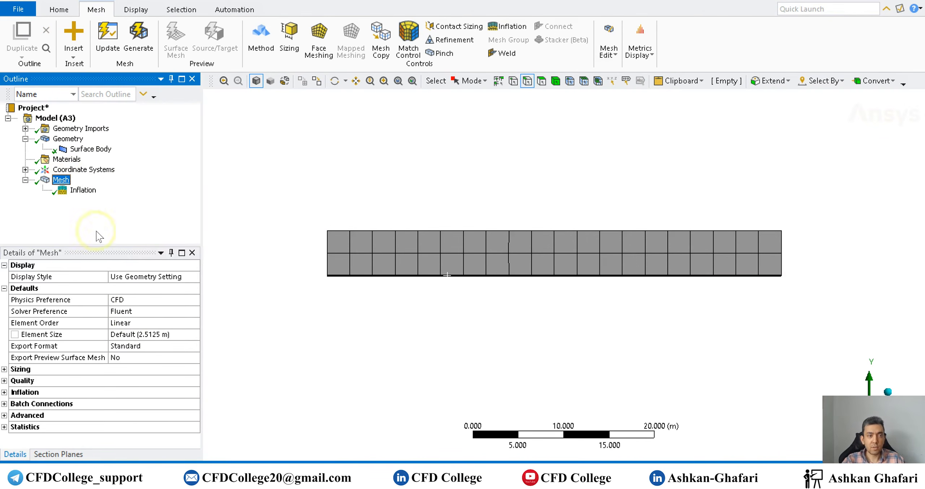
{"action": "left_click", "coordinate": [145, 335]}
{"action": "type", "text": "0"}
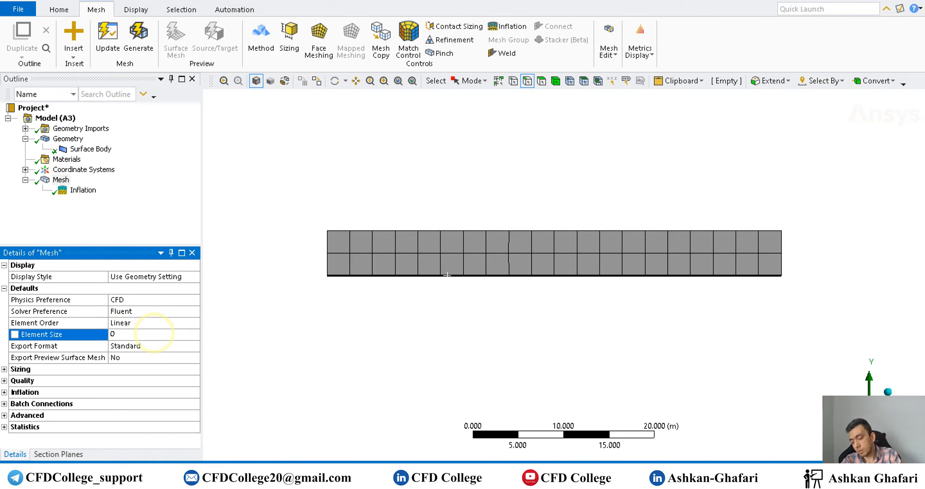
{"action": "type", "text": ".5"}
{"action": "key", "text": "Return"}
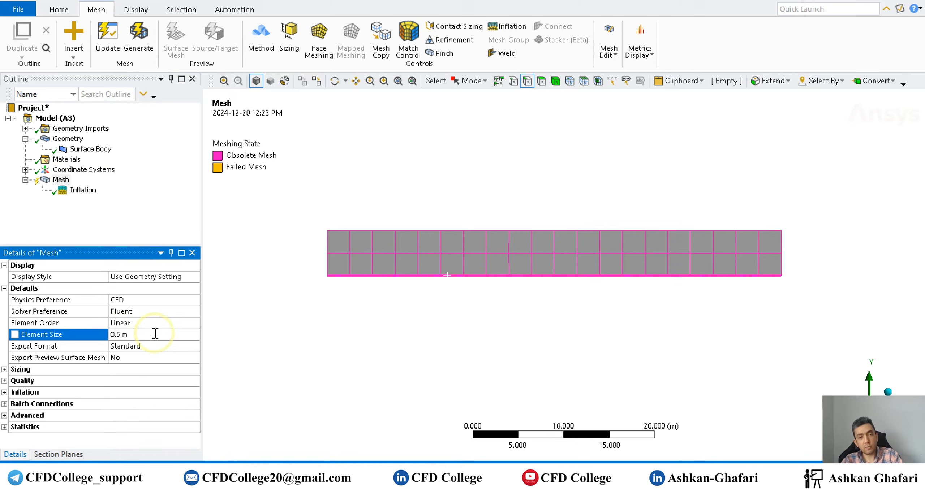
- Insert an edge sizing control scoped to the domain's bottom and top edges
{"action": "left_click", "coordinate": [61, 180]}
{"action": "right_click", "coordinate": [60, 181]}
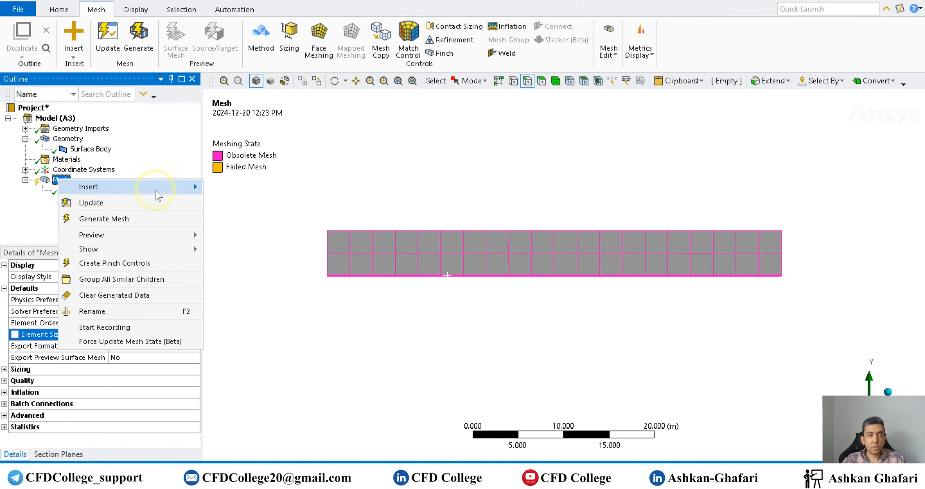
{"action": "mouse_move", "coordinate": [155, 188]}
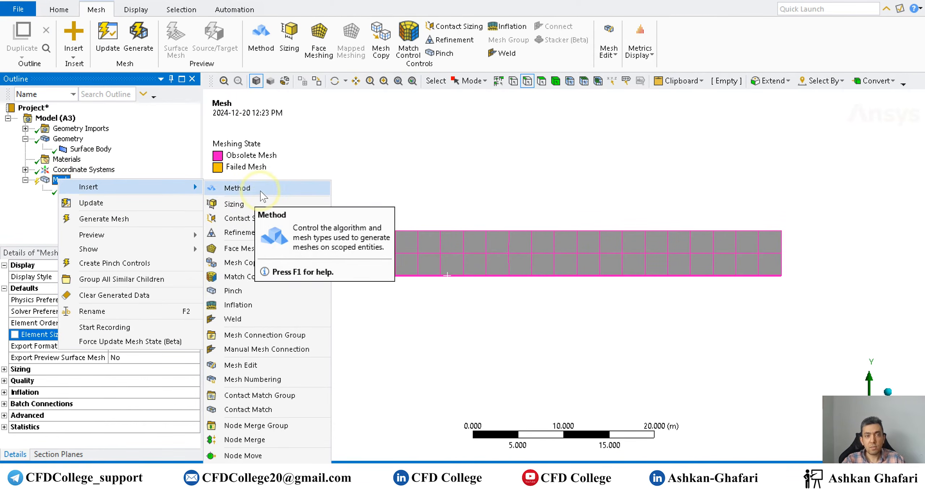
{"action": "left_click", "coordinate": [263, 201]}
{"action": "left_click", "coordinate": [528, 83]}
{"action": "left_click", "coordinate": [451, 276]}
{"action": "middle_click", "coordinate": [456, 272]}
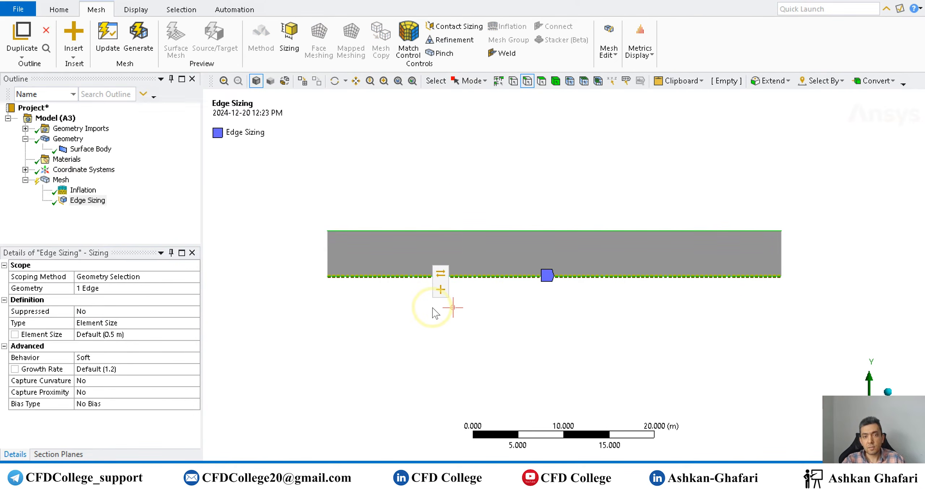
{"action": "left_click", "coordinate": [109, 322]}
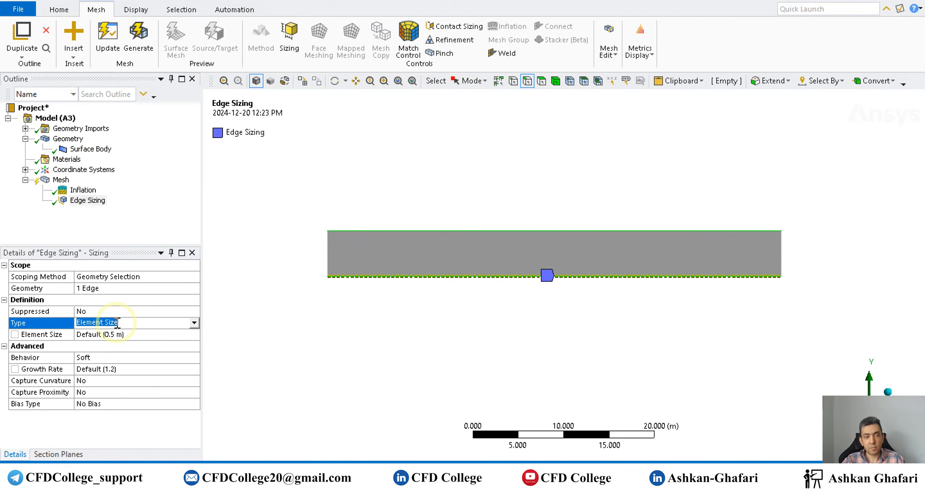
{"action": "left_click", "coordinate": [108, 289]}
{"action": "left_click", "coordinate": [108, 289]}
- Set the edge sizing type to Number of Divisions with 200 divisions and Hard behavior
{"action": "left_click", "coordinate": [110, 325]}
{"action": "left_click", "coordinate": [111, 334]}
{"action": "left_click", "coordinate": [113, 333]}
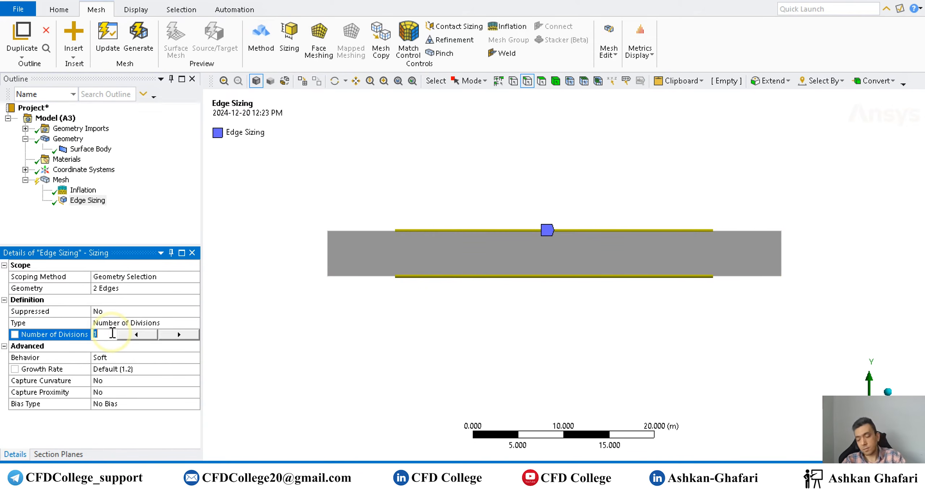
{"action": "type", "text": "20"}
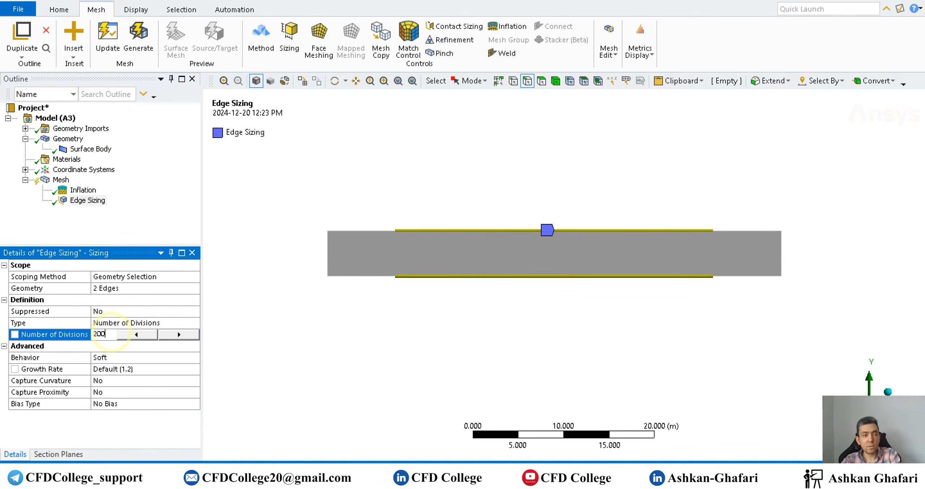
{"action": "type", "text": "0"}
{"action": "key", "text": "Return"}
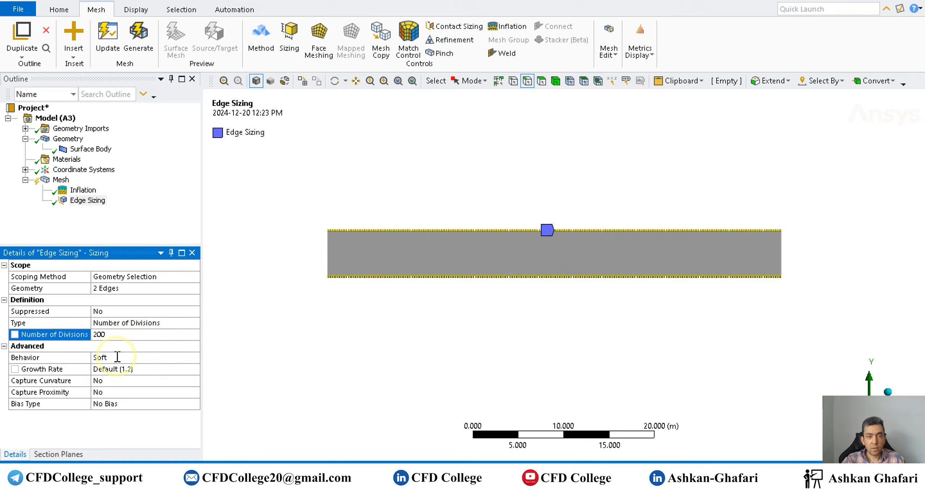
{"action": "double_click", "coordinate": [116, 357]}
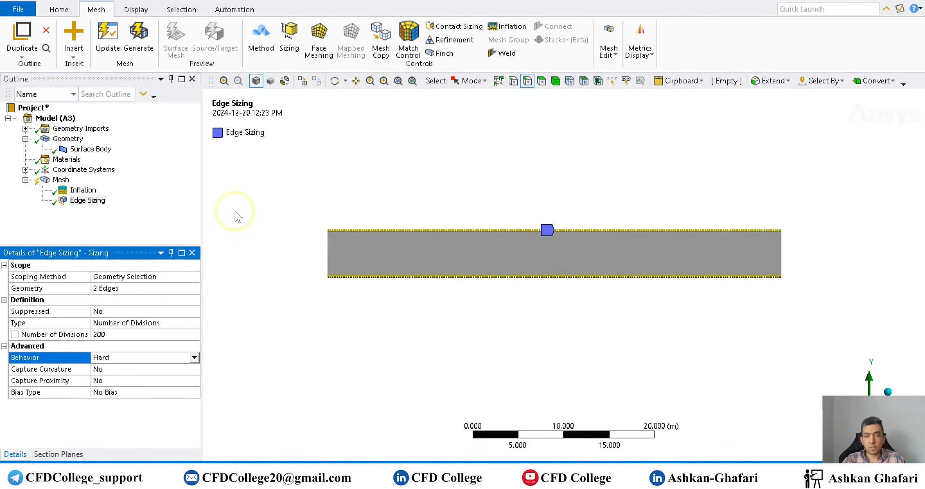
- Generate the mesh and zoom in to inspect the cells along the bottom edge
{"action": "left_click", "coordinate": [108, 39]}
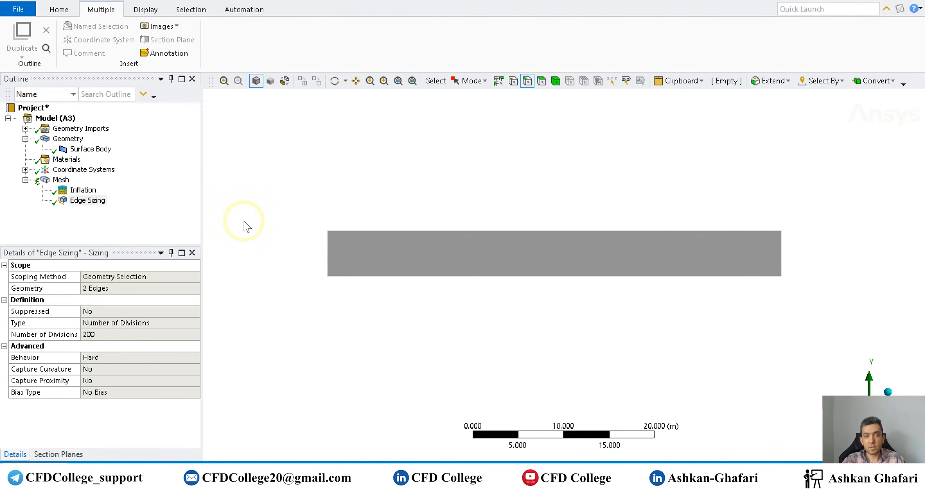
{"action": "left_click", "coordinate": [59, 180]}
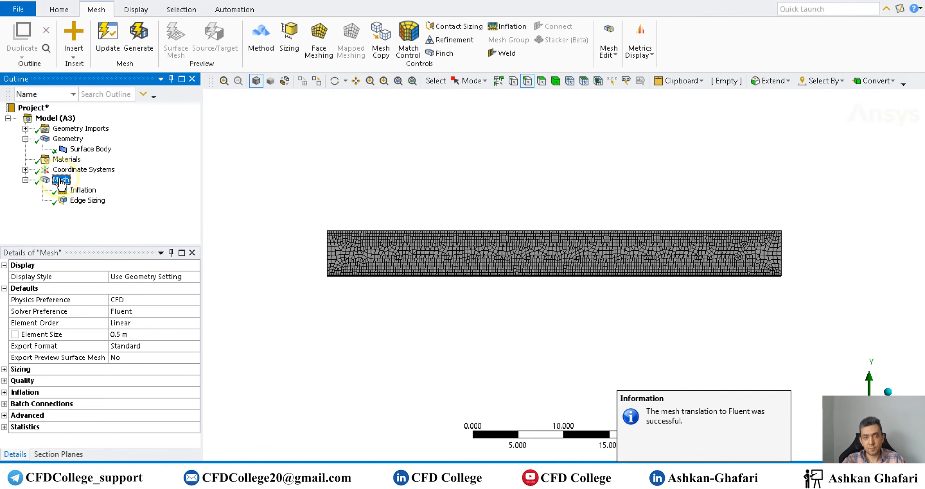
{"action": "scroll", "coordinate": [527, 295], "scroll_direction": "up", "scroll_amount": 5}
{"action": "scroll", "coordinate": [557, 281], "scroll_direction": "up", "scroll_amount": 10}
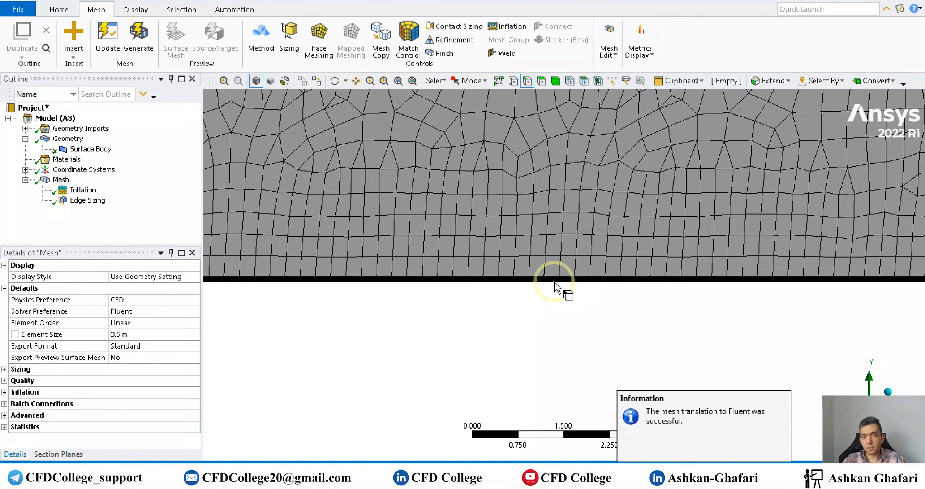
{"action": "scroll", "coordinate": [548, 280], "scroll_direction": "down", "scroll_amount": 10}
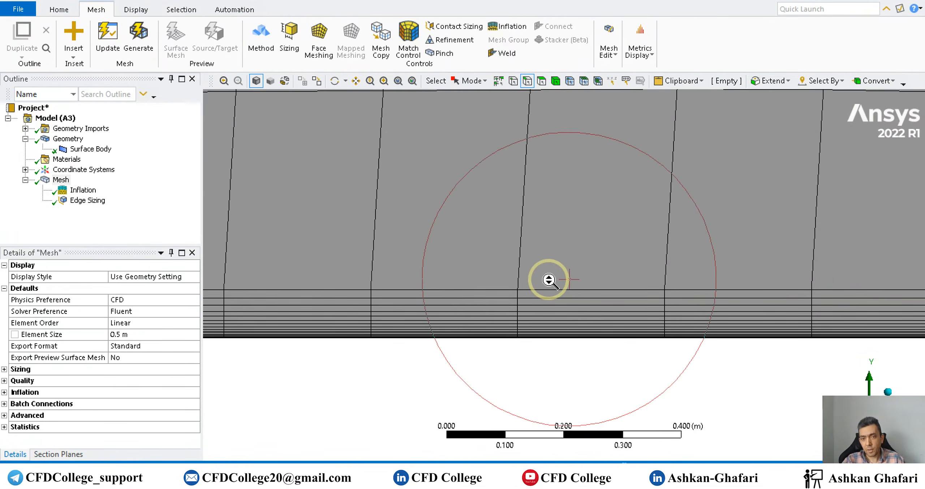
{"action": "scroll", "coordinate": [546, 281], "scroll_direction": "down", "scroll_amount": 10}
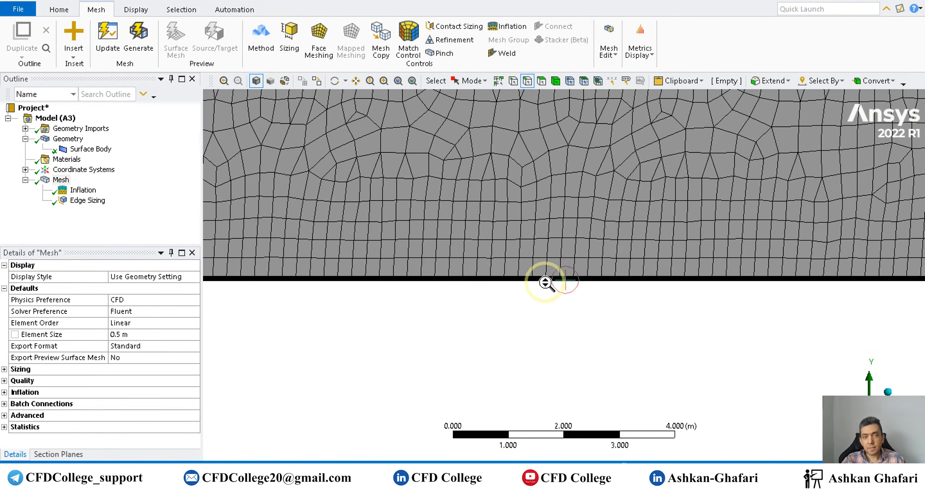
- Insert a mesh method control on the surface body and set its method to Triangles
{"action": "right_click", "coordinate": [49, 180]}
{"action": "mouse_move", "coordinate": [98, 188]}
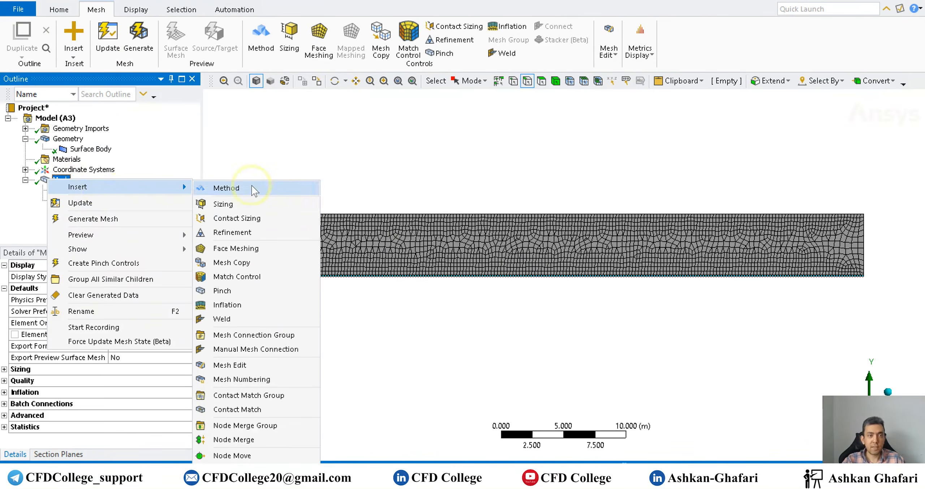
{"action": "left_click", "coordinate": [249, 186]}
{"action": "left_click", "coordinate": [337, 255]}
{"action": "left_click", "coordinate": [101, 288]}
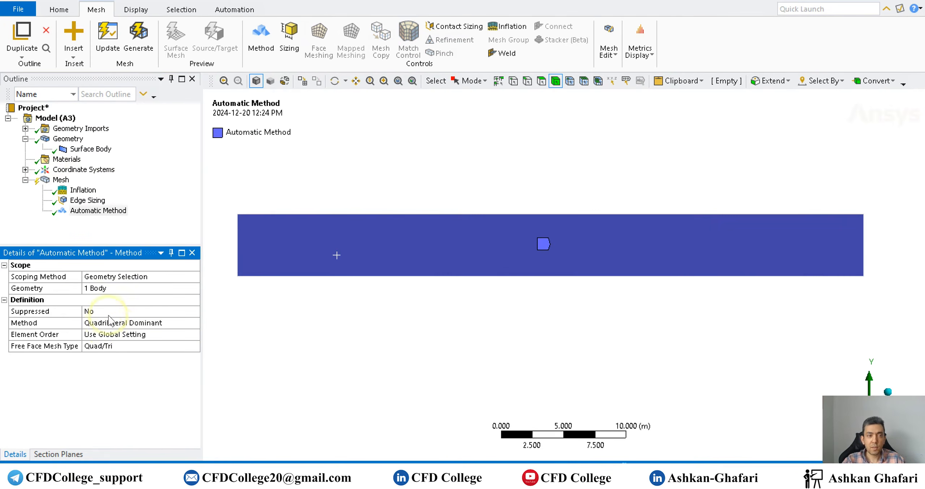
{"action": "left_click", "coordinate": [105, 323]}
{"action": "left_click", "coordinate": [104, 324]}
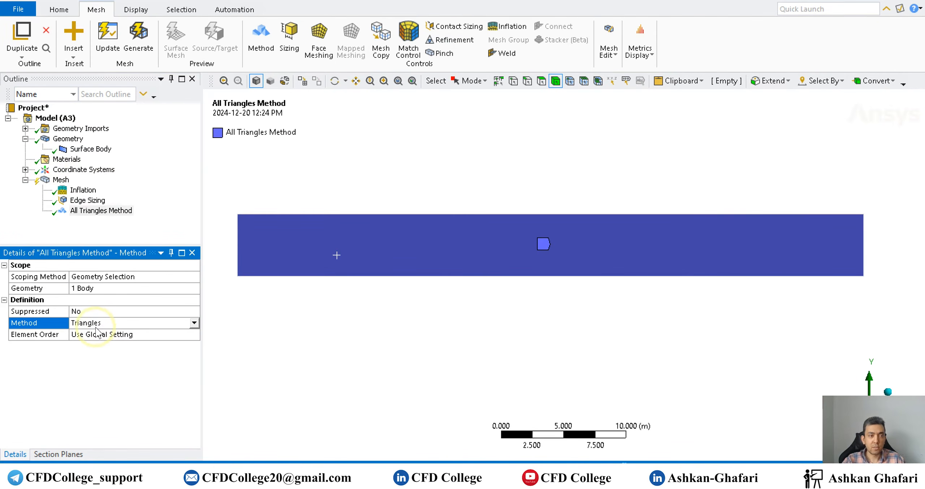
- Insert a second edge sizing control scoped to the domain's left and right edges
{"action": "right_click", "coordinate": [61, 180]}
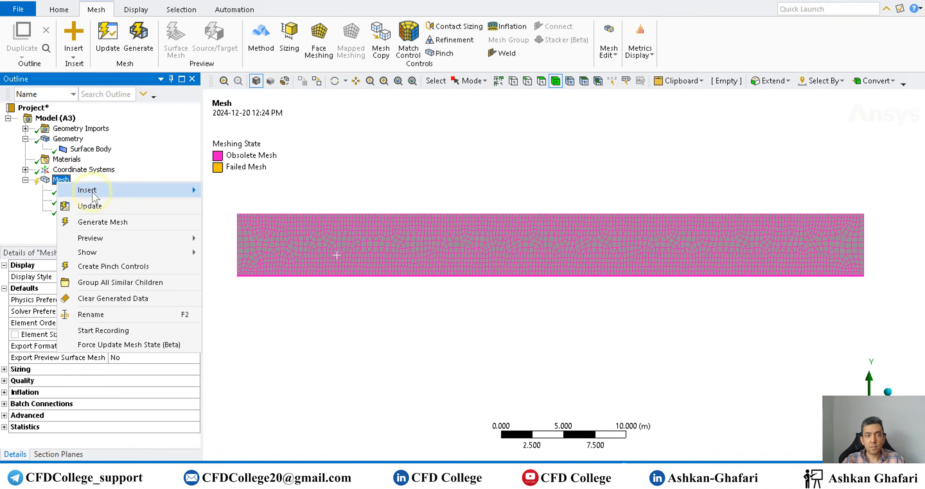
{"action": "mouse_move", "coordinate": [181, 190]}
{"action": "left_click", "coordinate": [238, 209]}
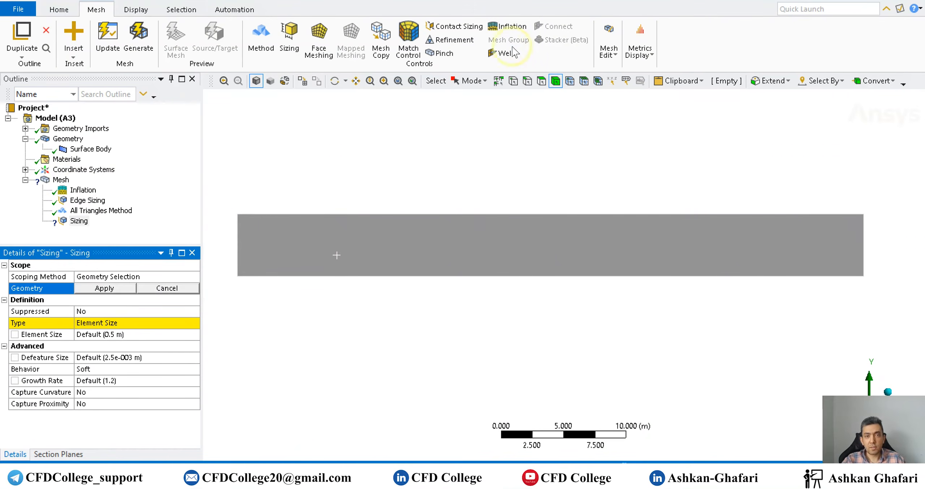
{"action": "left_click", "coordinate": [527, 80]}
{"action": "left_click", "coordinate": [864, 242]}
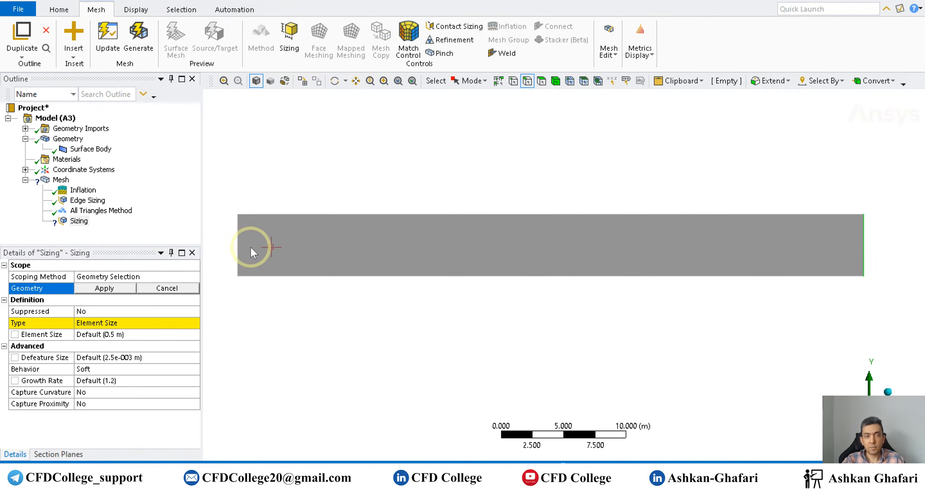
{"action": "left_click", "coordinate": [132, 288]}
- Set the second edge sizing to Number of Divisions with 50 divisions
{"action": "left_click", "coordinate": [119, 323]}
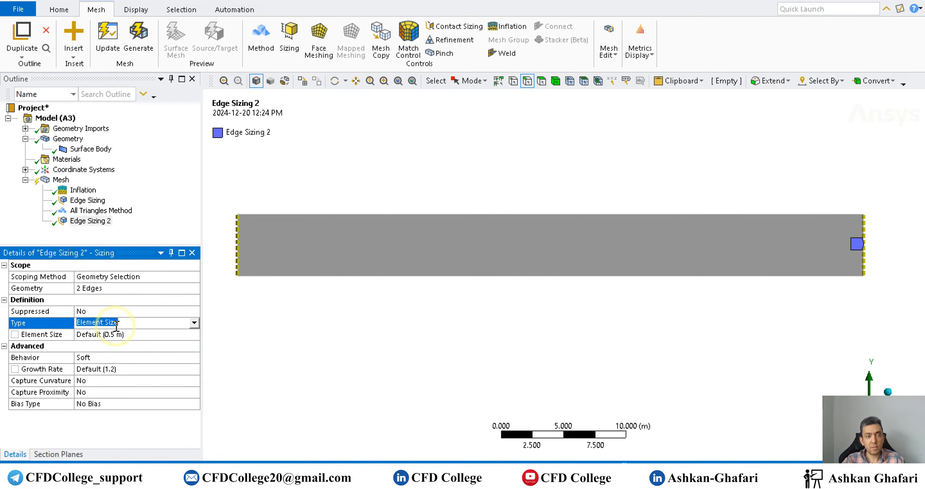
{"action": "left_click", "coordinate": [112, 339]}
{"action": "left_click", "coordinate": [110, 335]}
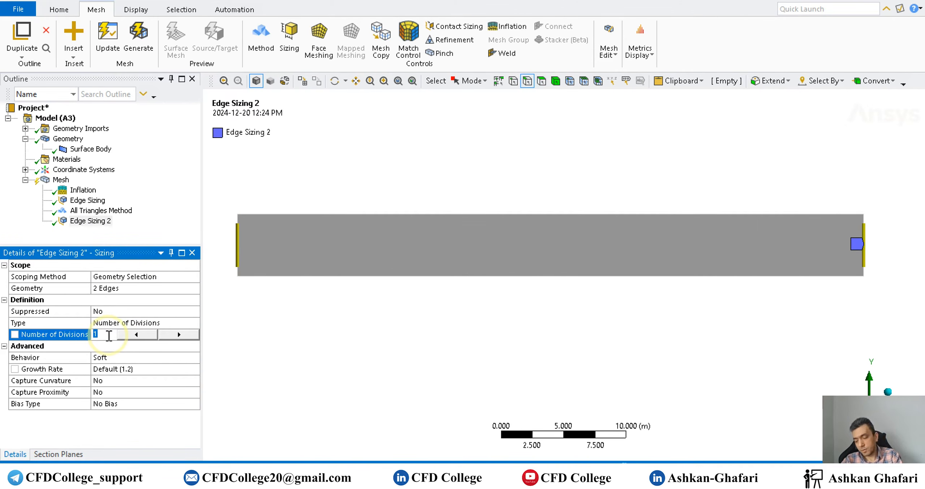
{"action": "type", "text": "50"}
{"action": "key", "text": "Return"}
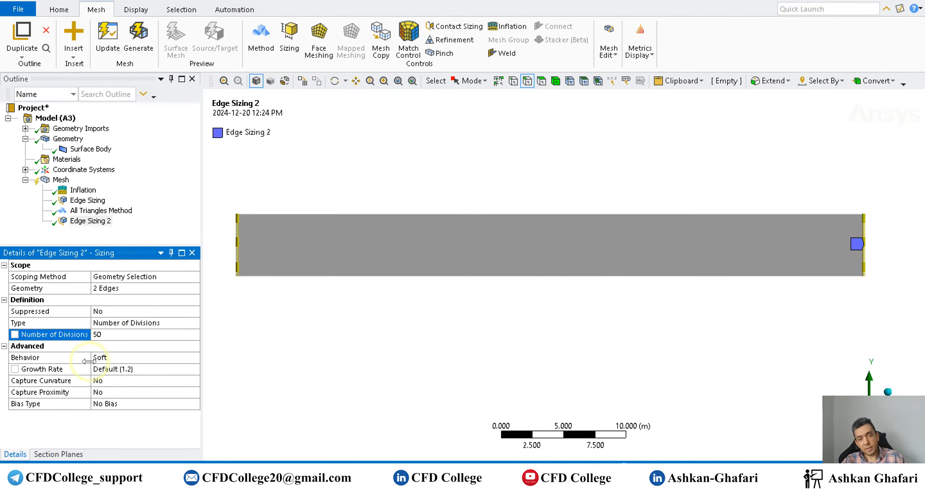
- Generate the mesh and zoom into the inflation layers near the bottom edge
{"action": "left_click", "coordinate": [110, 41]}
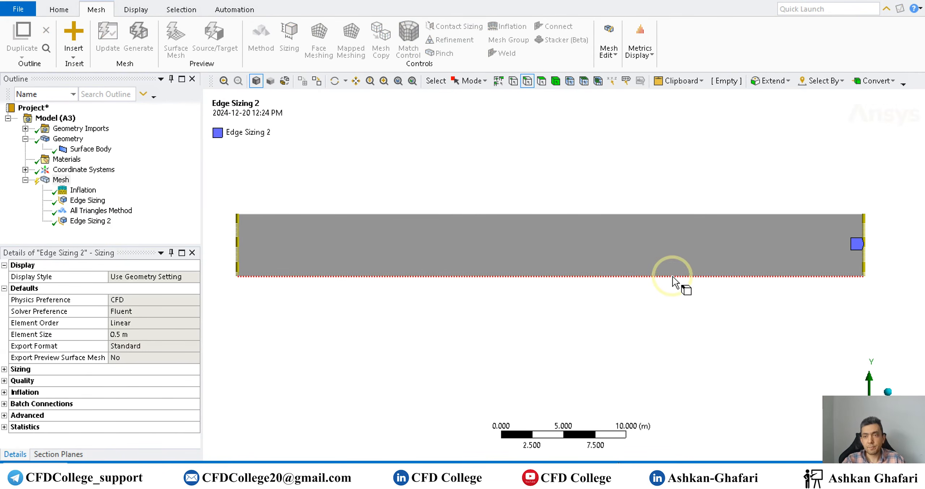
{"action": "middle_click_drag", "start_coordinate": [356, 317], "coordinate": [473, 312], "text": "ctrl"}
{"action": "scroll", "coordinate": [332, 289], "scroll_direction": "up", "scroll_amount": 5}
{"action": "middle_click_drag", "start_coordinate": [328, 285], "coordinate": [636, 312], "text": "ctrl"}
{"action": "scroll", "coordinate": [467, 308], "scroll_direction": "up", "scroll_amount": 10}
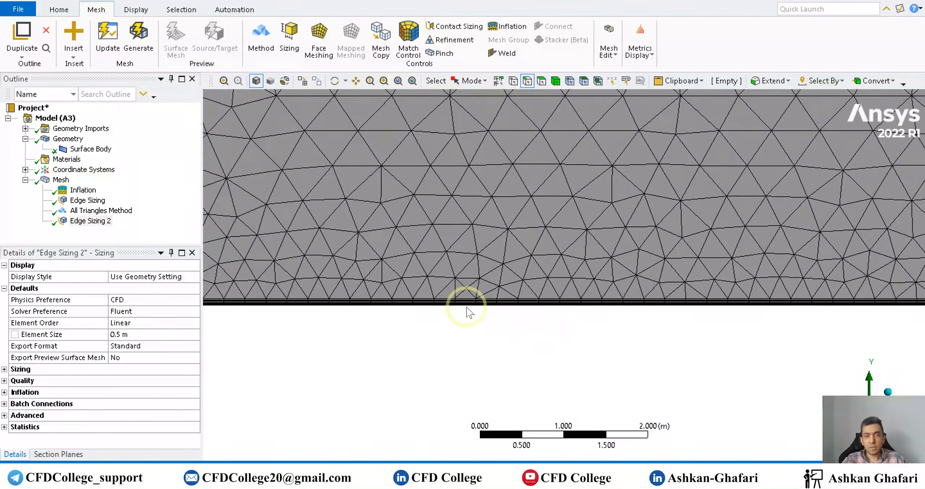
{"action": "scroll", "coordinate": [521, 286], "scroll_direction": "up", "scroll_amount": 10}
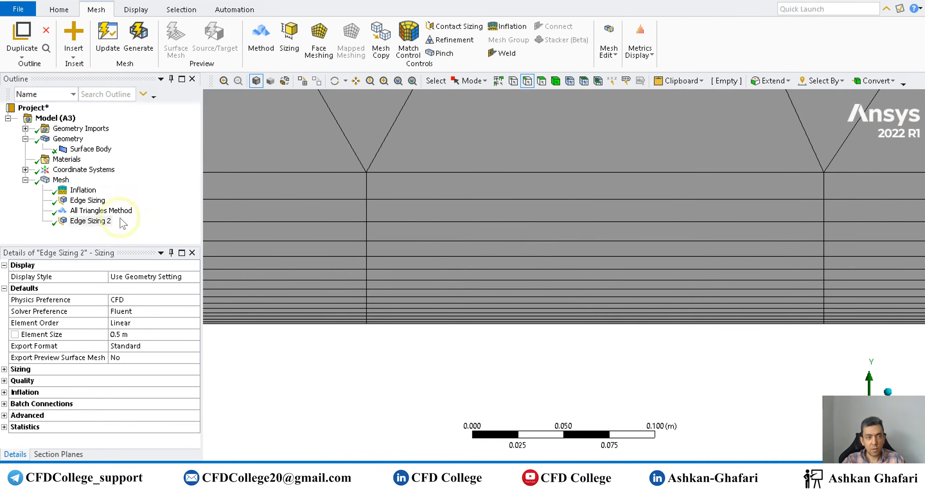
- Set the inflation's Maximum Layers to 25
{"action": "left_click", "coordinate": [84, 190]}
{"action": "left_click", "coordinate": [123, 369]}
{"action": "type", "text": "25"}
{"action": "left_click", "coordinate": [318, 367]}
- Regenerate the mesh and zoom in to inspect the inflation layers along the bottom edge
{"action": "scroll", "coordinate": [317, 365], "scroll_direction": "down", "scroll_amount": 10}
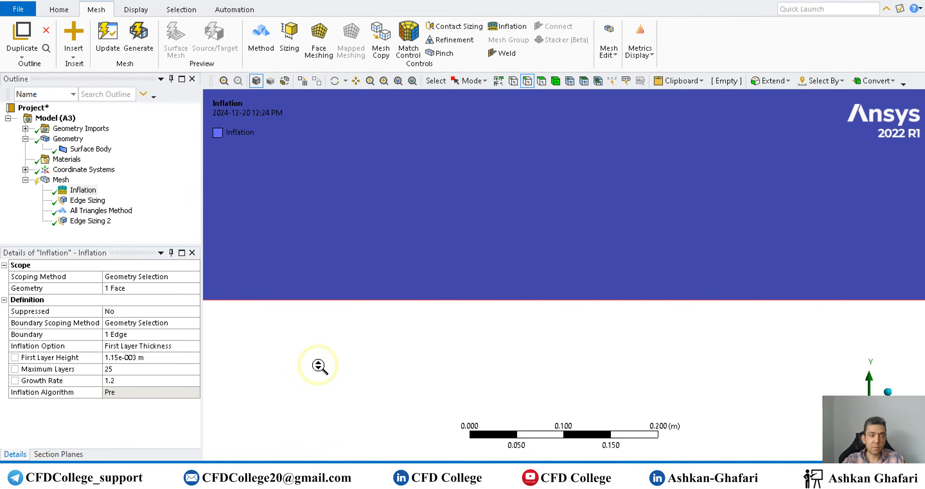
{"action": "scroll", "coordinate": [315, 360], "scroll_direction": "down", "scroll_amount": 6}
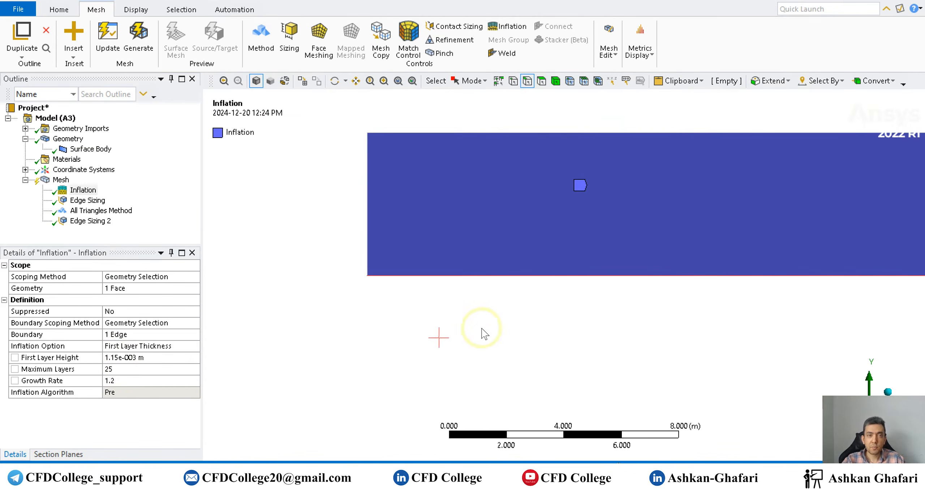
{"action": "scroll", "coordinate": [325, 310], "scroll_direction": "down", "scroll_amount": 1}
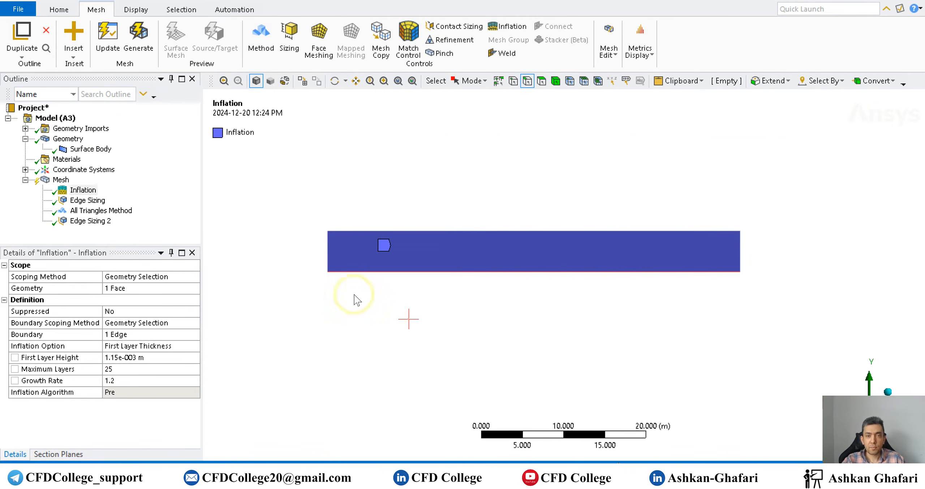
{"action": "left_click", "coordinate": [138, 38]}
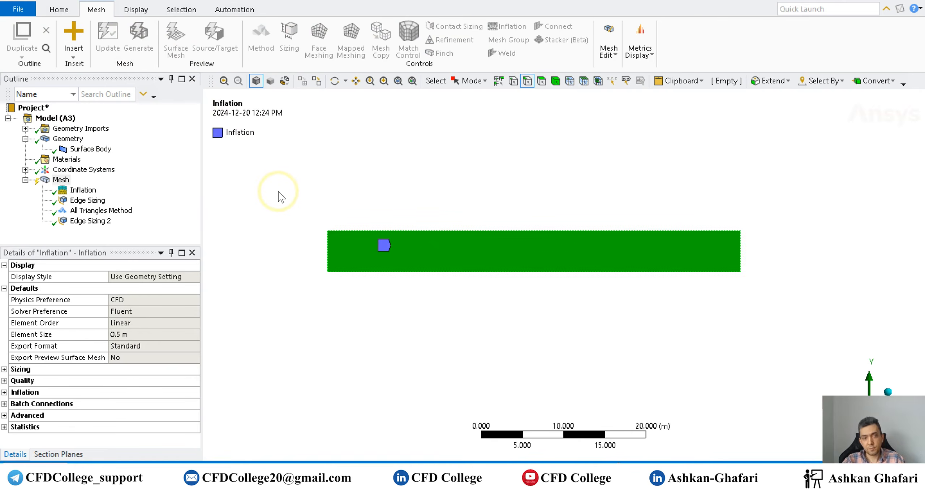
{"action": "left_click", "coordinate": [59, 180]}
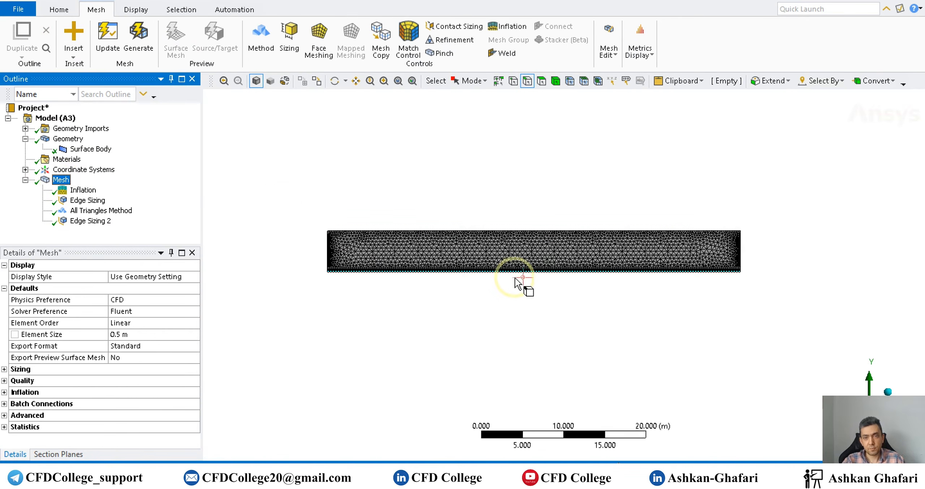
{"action": "scroll", "coordinate": [527, 253], "scroll_direction": "up", "scroll_amount": 7}
{"action": "scroll", "coordinate": [529, 240], "scroll_direction": "up", "scroll_amount": 5}
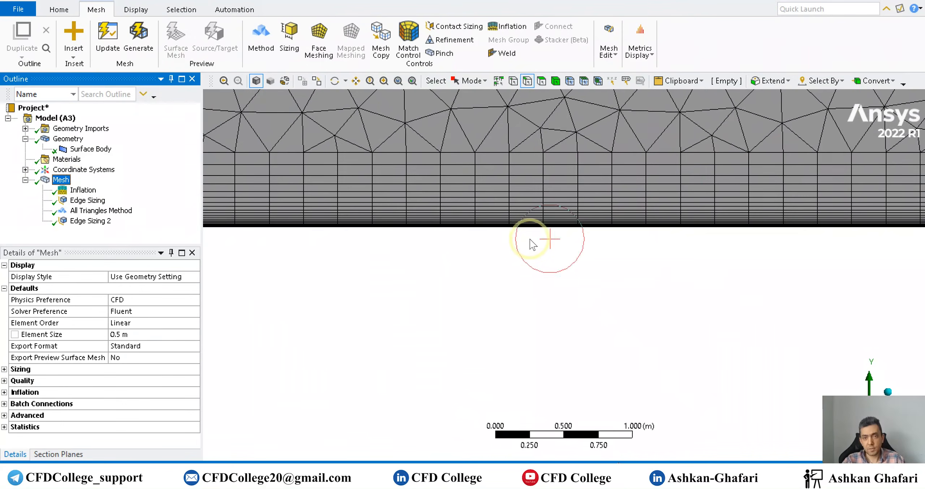
{"action": "scroll", "coordinate": [521, 254], "scroll_direction": "up", "scroll_amount": 2}
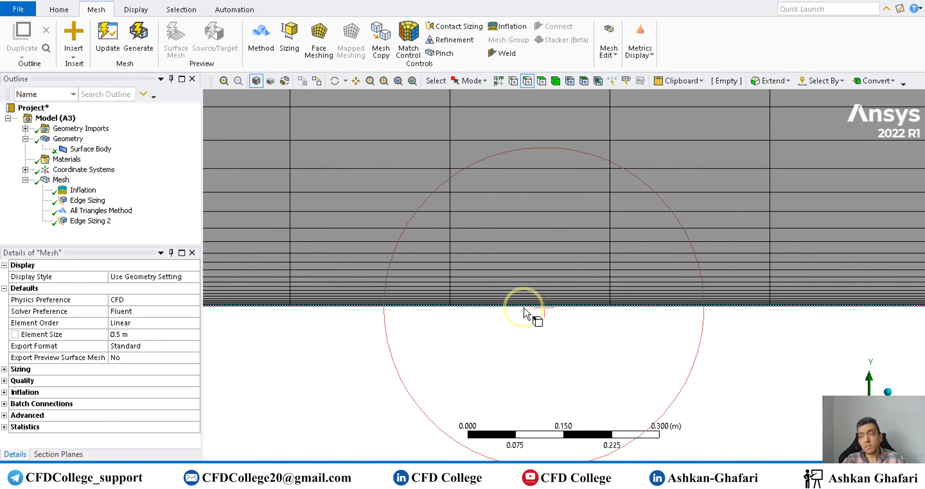
{"action": "scroll", "coordinate": [524, 308], "scroll_direction": "down", "scroll_amount": 4}
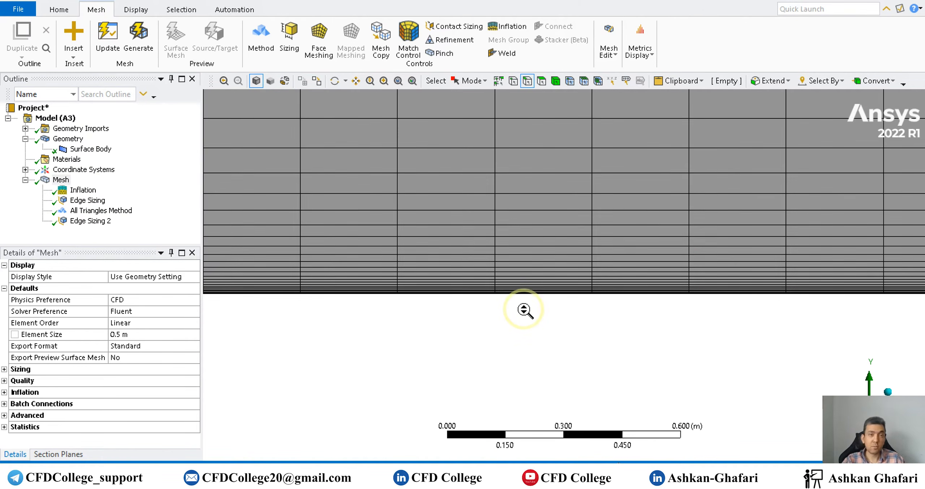
{"action": "scroll", "coordinate": [524, 318], "scroll_direction": "down", "scroll_amount": 8}
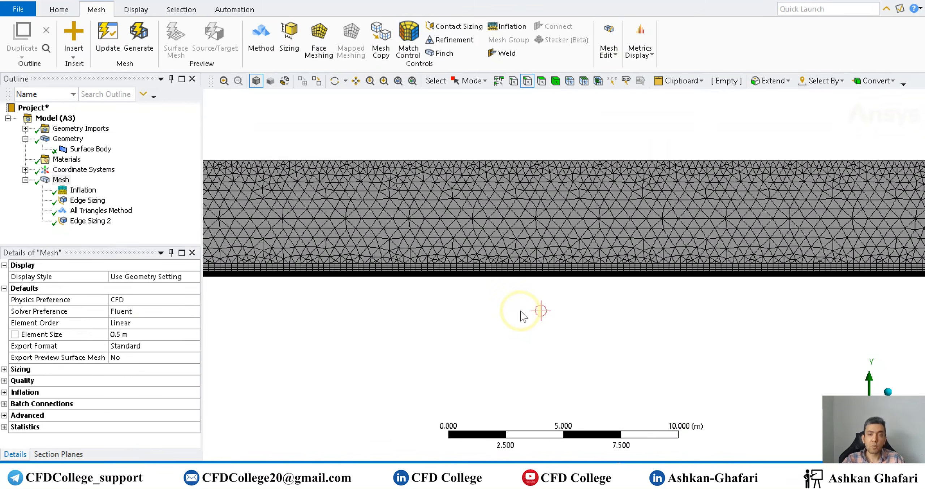
{"action": "scroll", "coordinate": [574, 258], "scroll_direction": "down", "scroll_amount": 2}
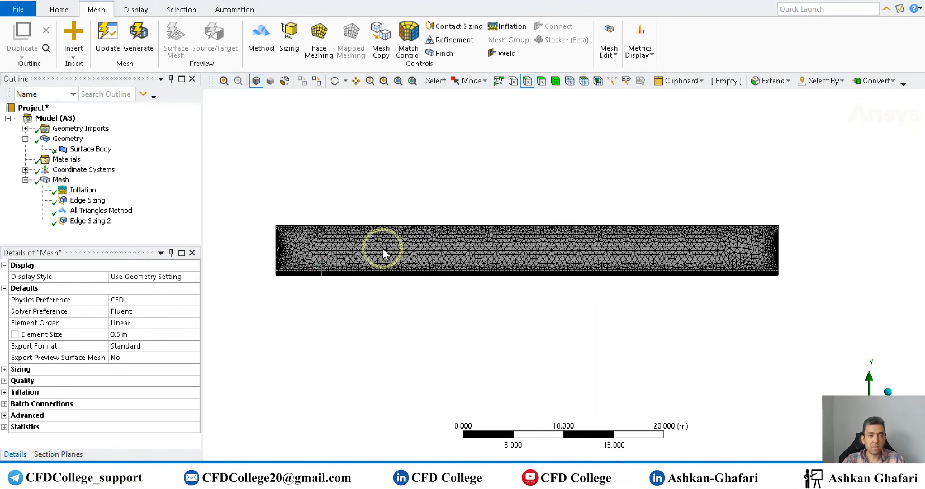
- Set the global mesh Element Size to 0.2 m
{"action": "left_click", "coordinate": [4, 369]}
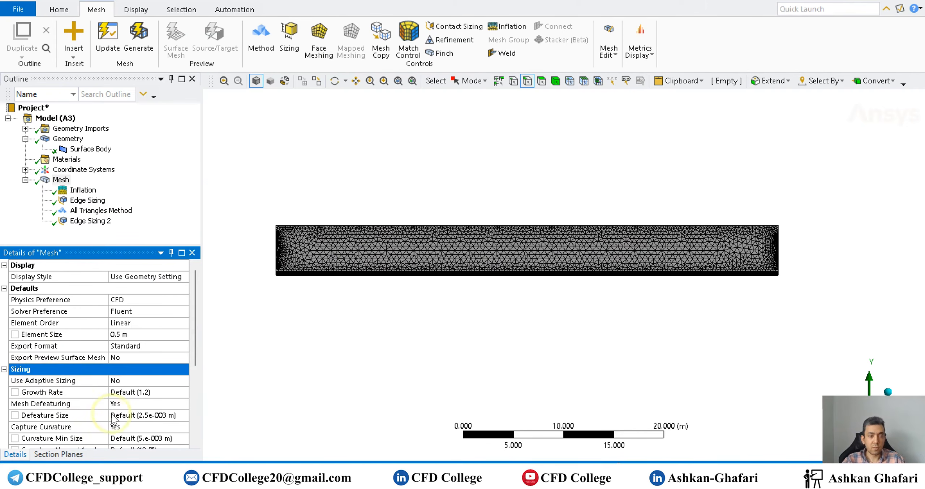
{"action": "left_click", "coordinate": [133, 334]}
{"action": "type", "text": "0."}
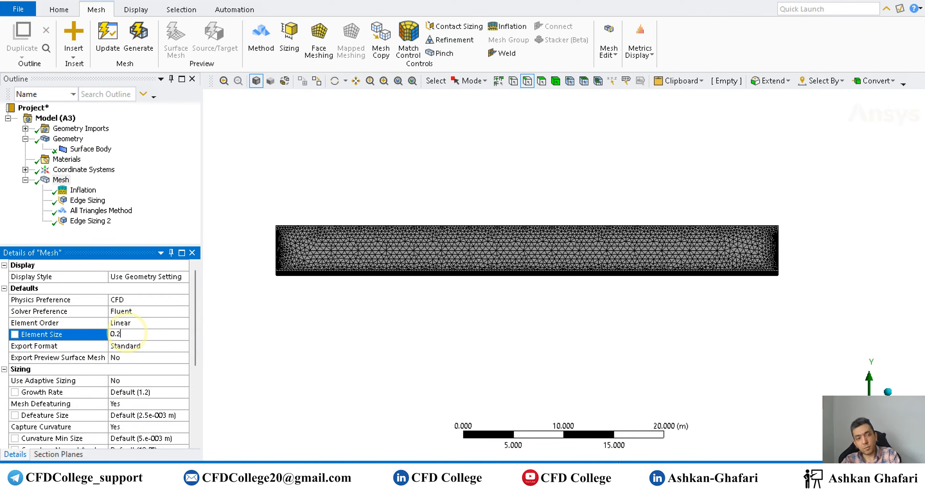
{"action": "type", "text": "2"}
{"action": "key", "text": "Return"}
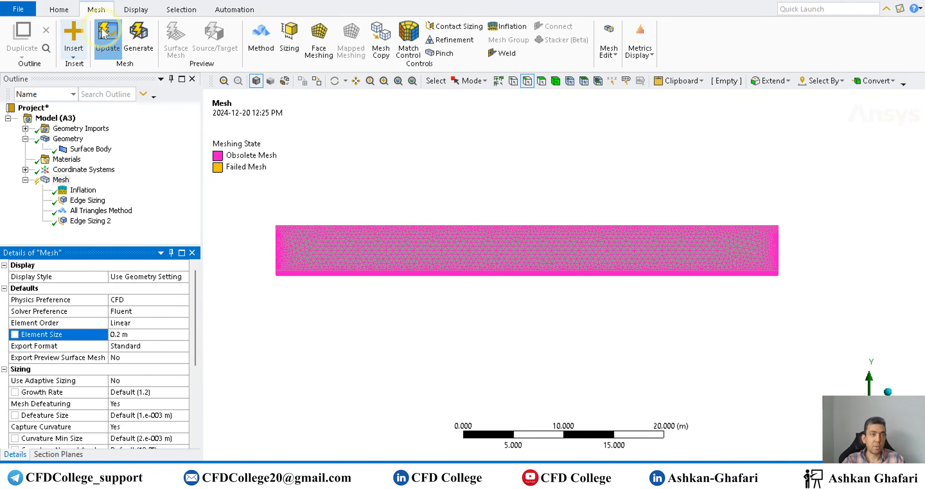
- Regenerate the mesh and zoom in to inspect the inflation layers along the bottom edge
{"action": "left_click", "coordinate": [397, 260]}
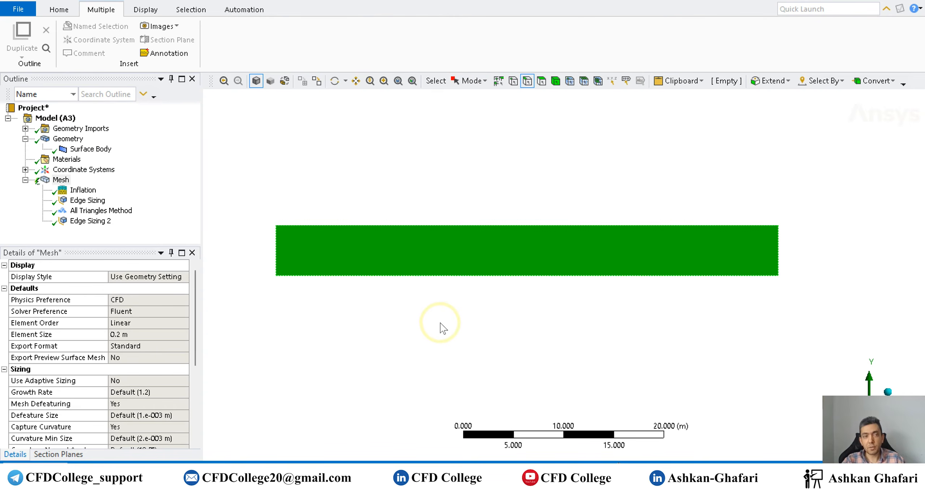
{"action": "scroll", "coordinate": [580, 296], "scroll_direction": "up", "scroll_amount": 10}
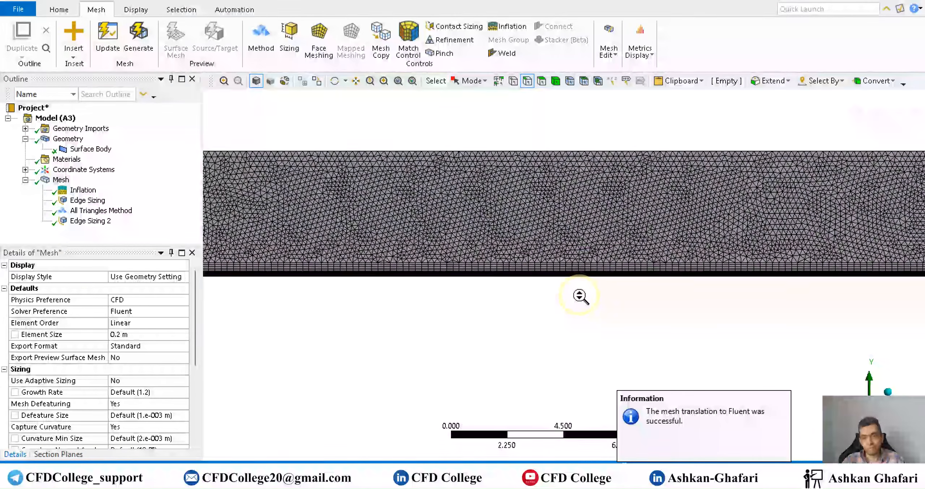
{"action": "scroll", "coordinate": [578, 295], "scroll_direction": "up", "scroll_amount": 8}
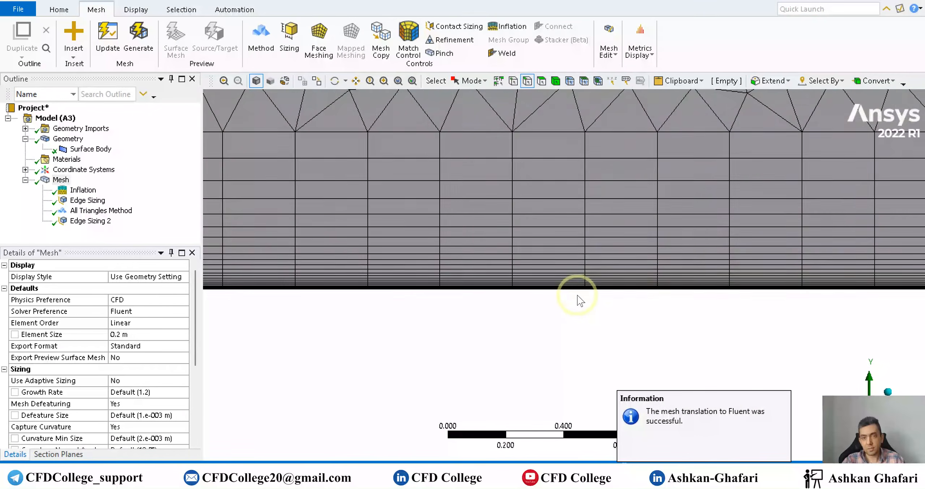
{"action": "scroll", "coordinate": [577, 296], "scroll_direction": "up", "scroll_amount": 3}
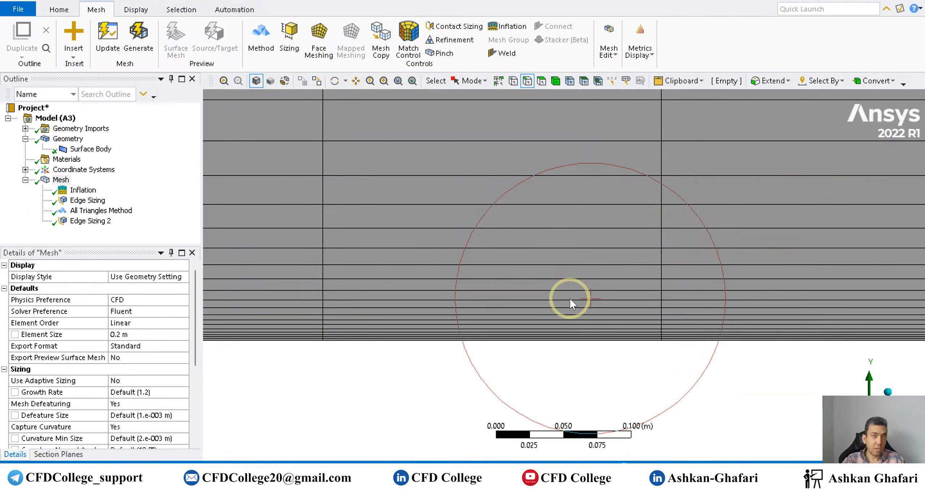
{"action": "scroll", "coordinate": [570, 300], "scroll_direction": "down", "scroll_amount": 5}
{"action": "scroll", "coordinate": [570, 300], "scroll_direction": "down", "scroll_amount": 10}
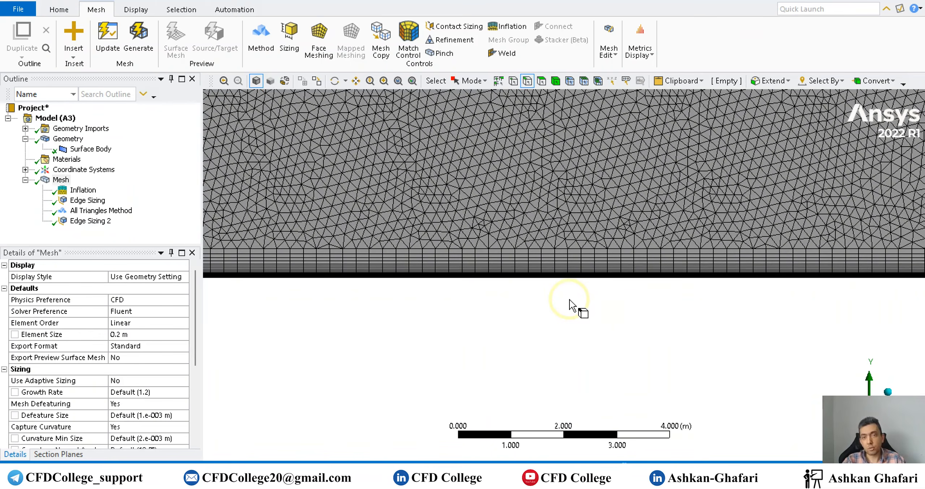
{"action": "scroll", "coordinate": [570, 300], "scroll_direction": "down", "scroll_amount": 8}
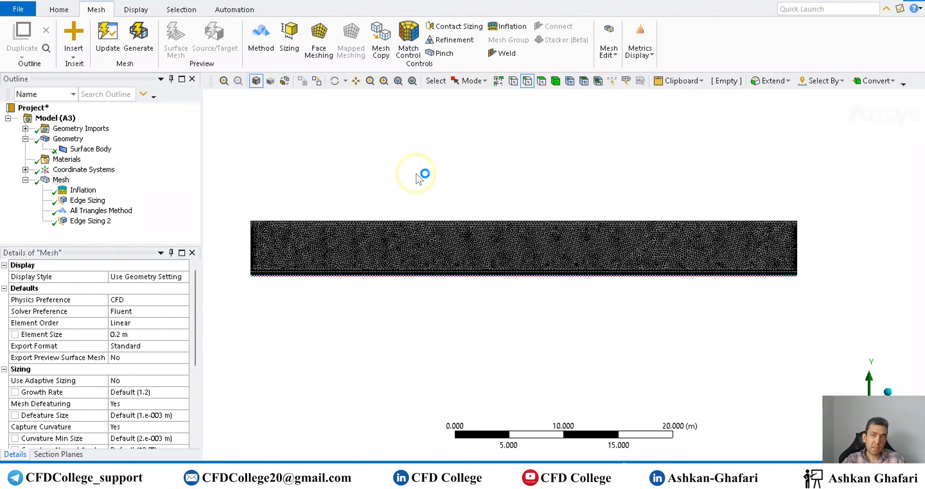
- Switch to the Workbench project and duplicate the Fluid Flow (Fluent) system
{"action": "key", "text": "alt+Tab"}
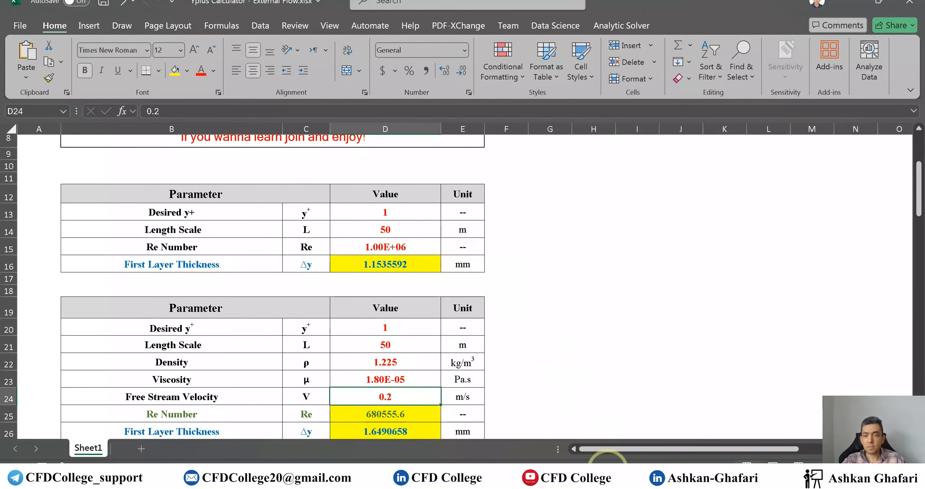
{"action": "left_click", "coordinate": [620, 482]}
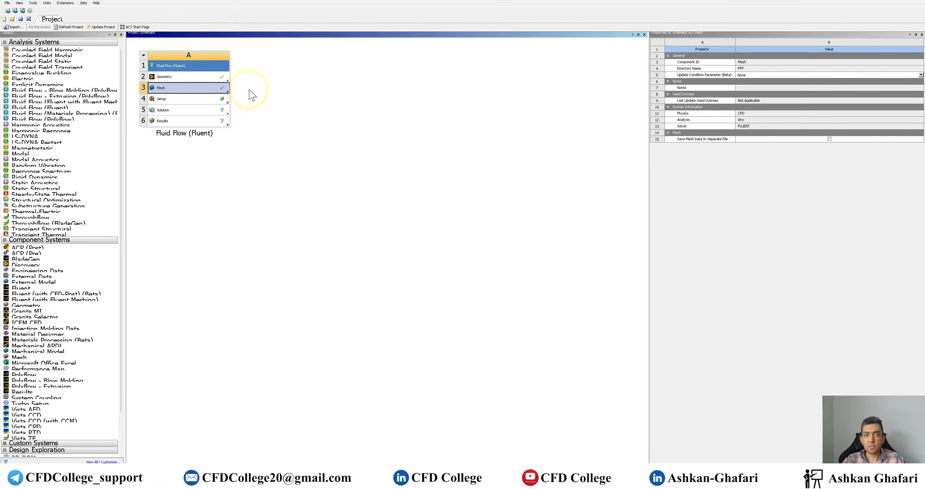
{"action": "right_click", "coordinate": [208, 66]}
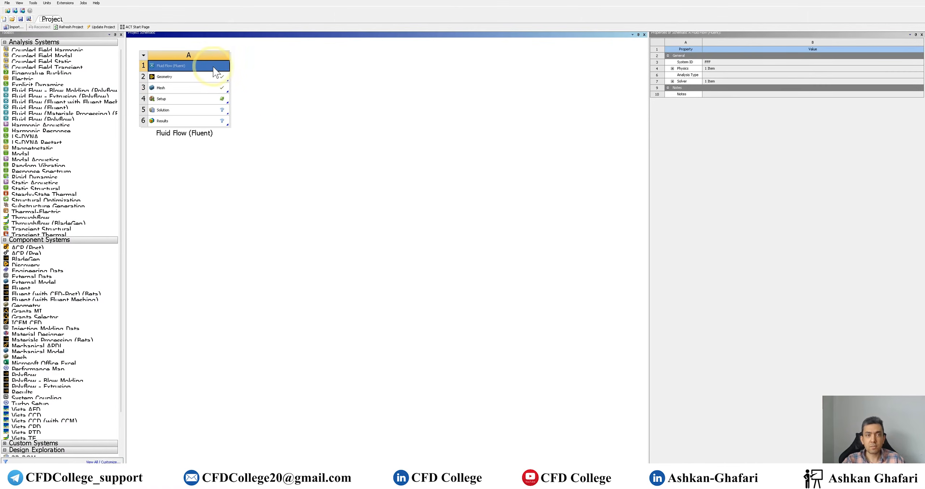
{"action": "left_click", "coordinate": [249, 95]}
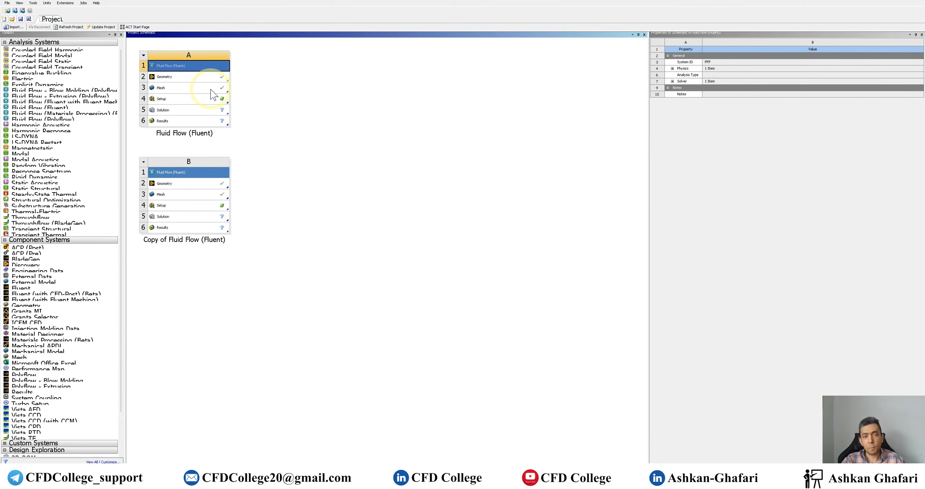
- Open the copied system's mesh and delete its Inflation and All Triangles Method controls
{"action": "left_click", "coordinate": [200, 203]}
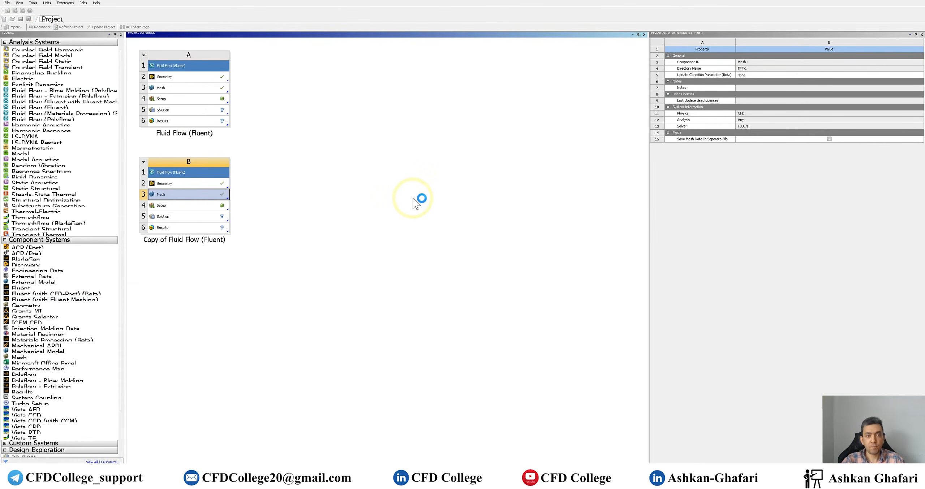
{"action": "left_click", "coordinate": [403, 198]}
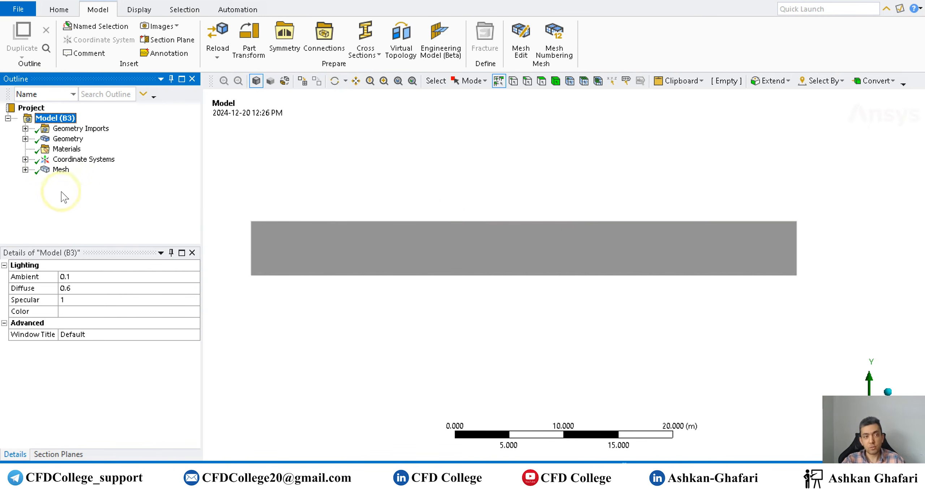
{"action": "left_click", "coordinate": [25, 169]}
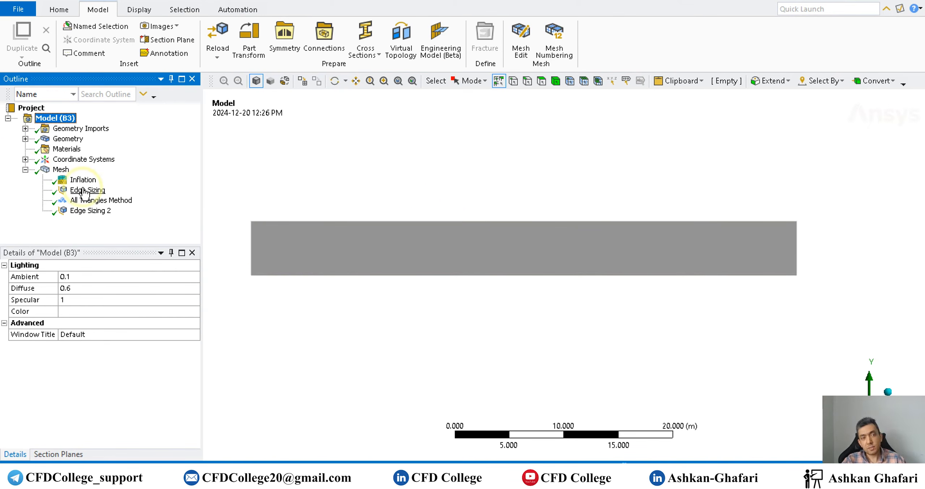
{"action": "left_click", "coordinate": [87, 200]}
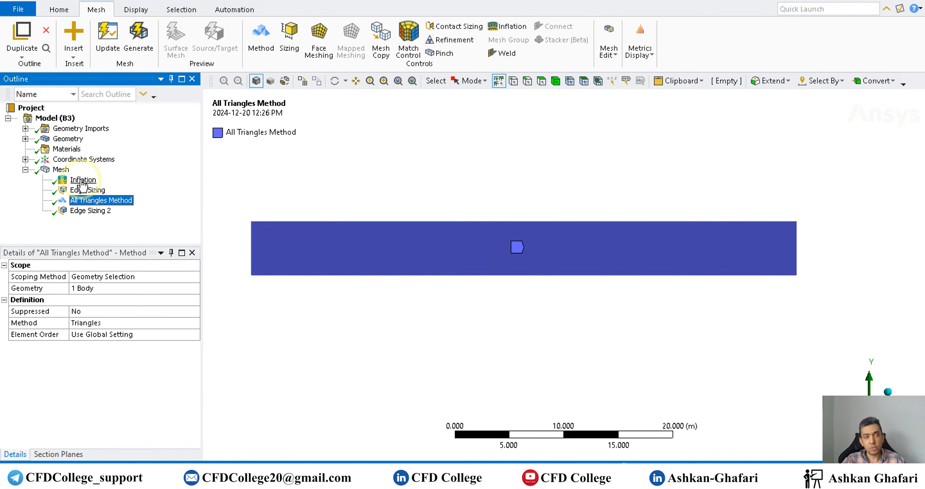
{"action": "left_click", "coordinate": [83, 180], "text": "ctrl"}
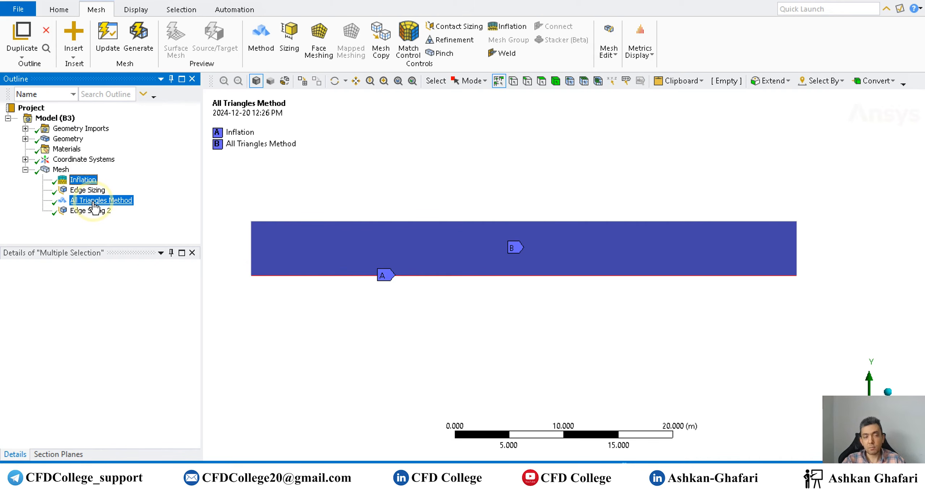
{"action": "right_click", "coordinate": [78, 185]}
{"action": "left_click", "coordinate": [124, 343]}
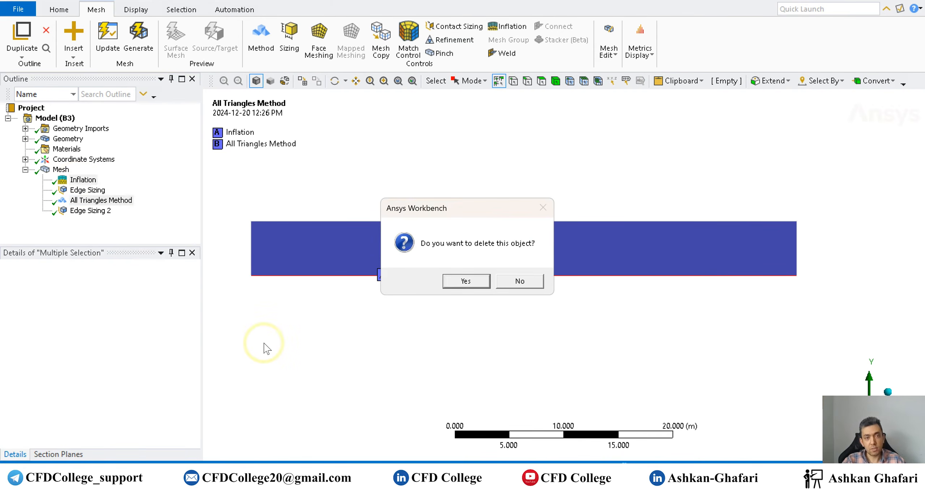
{"action": "left_click", "coordinate": [466, 282]}
- Insert a Face Meshing control on the surface body and generate the mesh
{"action": "right_click", "coordinate": [69, 176]}
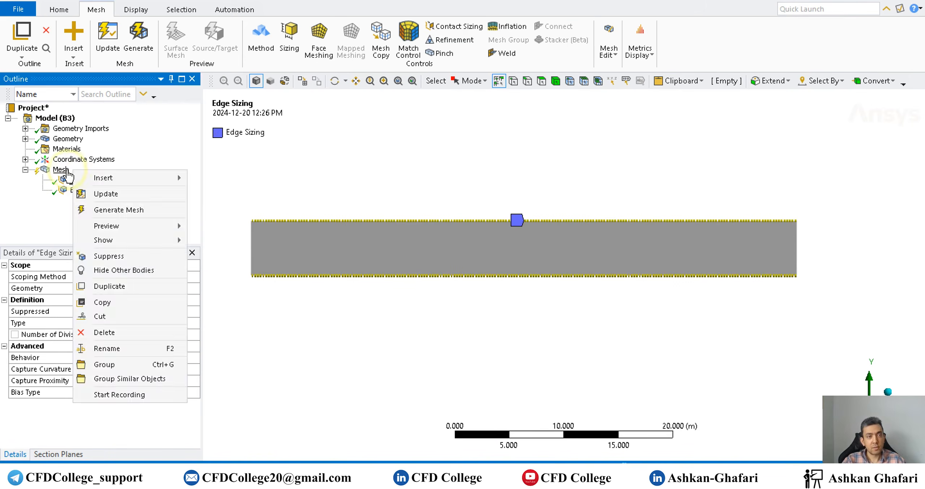
{"action": "right_click", "coordinate": [61, 170]}
{"action": "mouse_move", "coordinate": [108, 177]}
{"action": "left_click", "coordinate": [261, 240]}
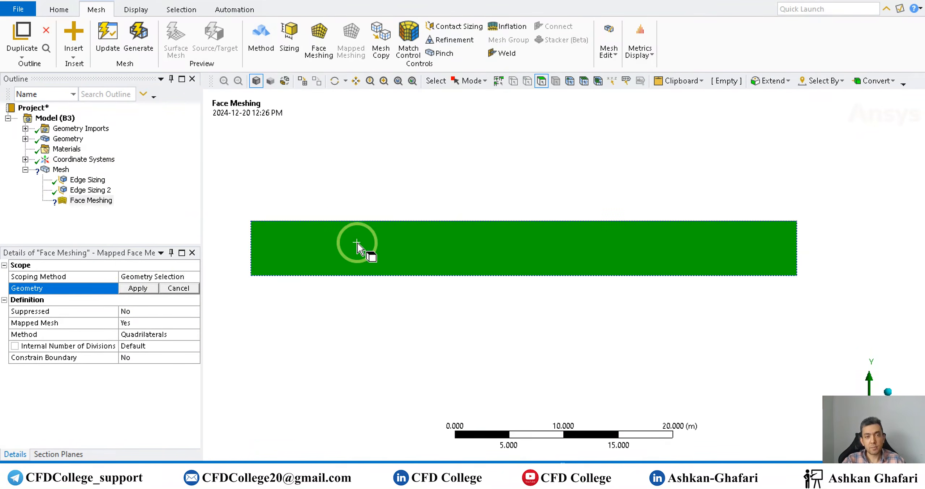
{"action": "left_click", "coordinate": [137, 288]}
{"action": "left_click", "coordinate": [148, 43]}
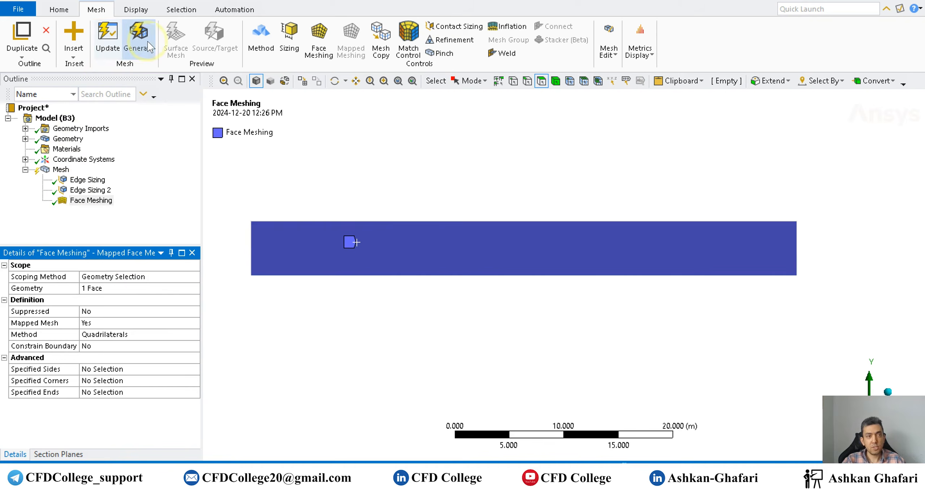
- Zoom and pan around the mapped quadrilateral mesh to inspect the cells near the bottom edge
{"action": "scroll", "coordinate": [577, 278], "scroll_direction": "up", "scroll_amount": 6}
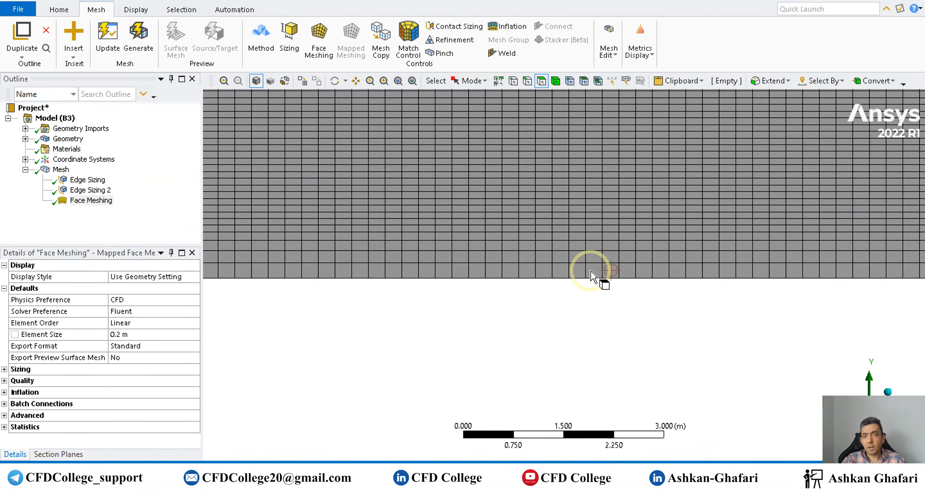
{"action": "scroll", "coordinate": [592, 274], "scroll_direction": "down", "scroll_amount": 4}
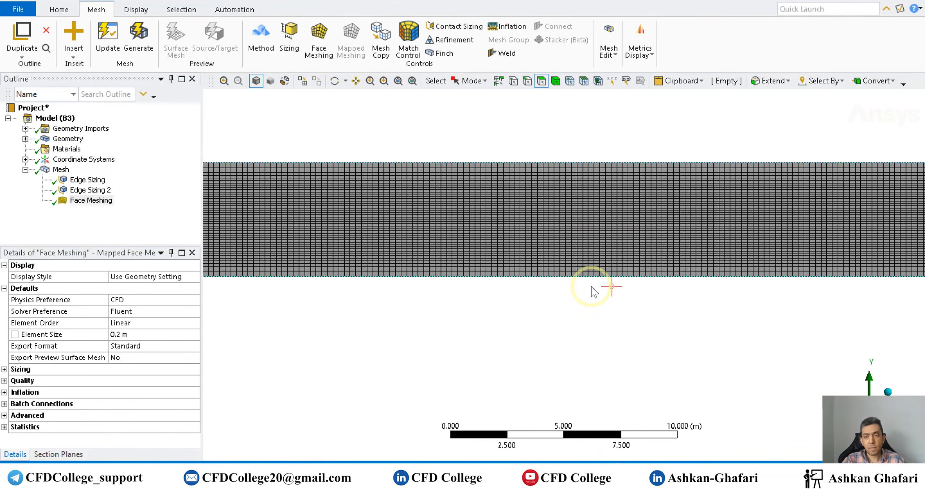
{"action": "scroll", "coordinate": [591, 286], "scroll_direction": "down", "scroll_amount": 2}
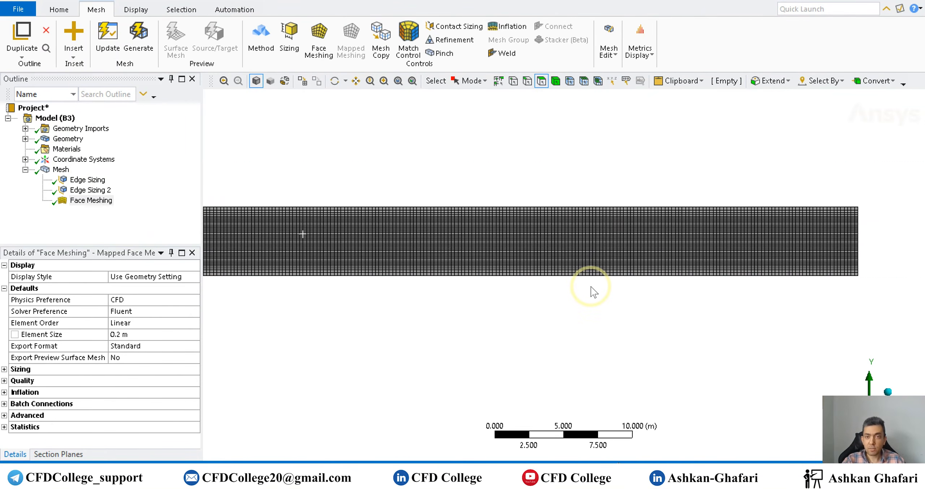
{"action": "scroll", "coordinate": [558, 286], "scroll_direction": "down", "scroll_amount": 2}
{"action": "middle_click_drag", "start_coordinate": [437, 303], "coordinate": [506, 307], "text": "ctrl"}
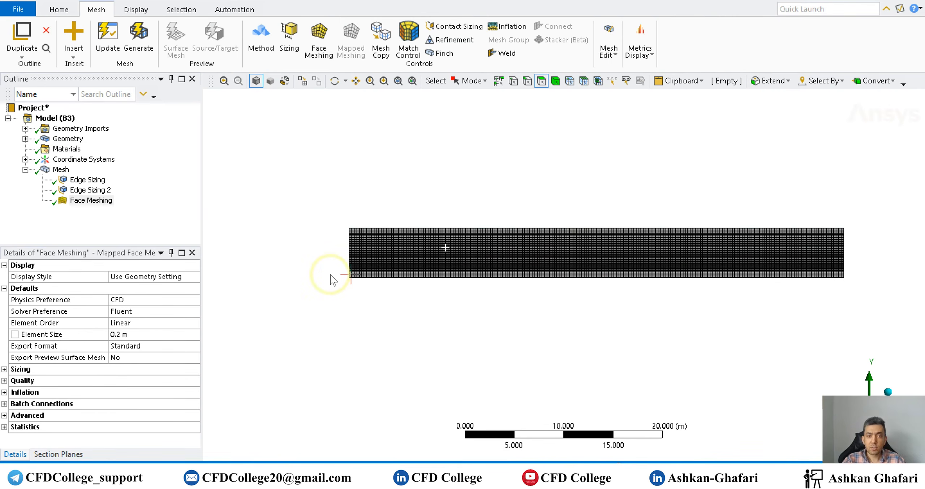
{"action": "middle_click_drag", "start_coordinate": [341, 275], "coordinate": [379, 285], "text": "shift"}
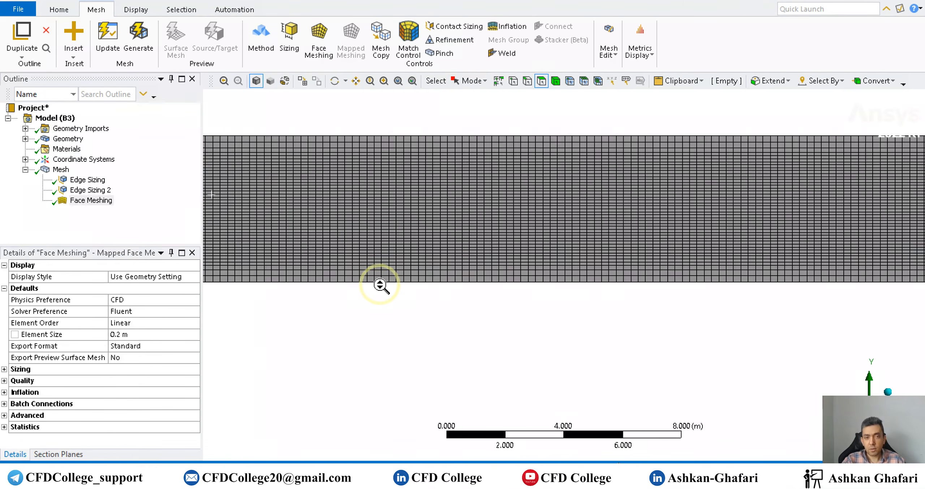
{"action": "scroll", "coordinate": [379, 285], "scroll_direction": "up", "scroll_amount": 3}
{"action": "scroll", "coordinate": [423, 291], "scroll_direction": "down", "scroll_amount": 5}
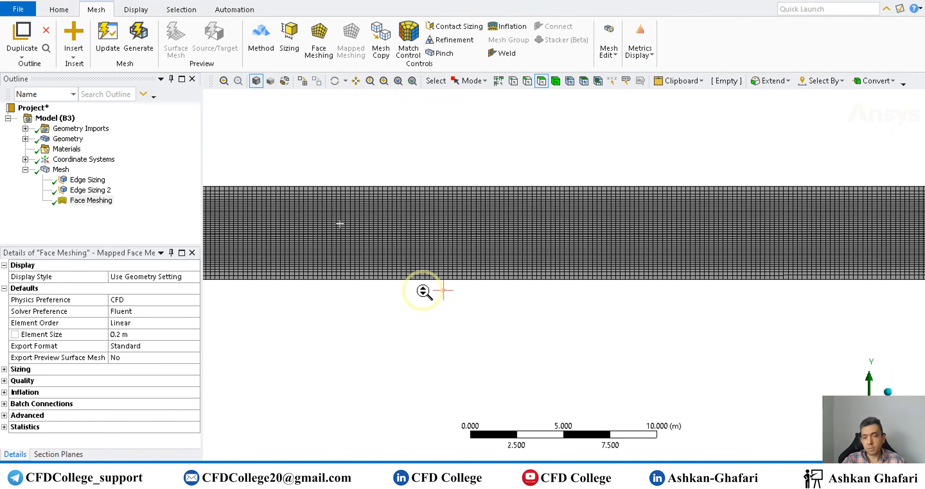
{"action": "scroll", "coordinate": [424, 291], "scroll_direction": "down", "scroll_amount": 1}
- Review the bias factor spreadsheet's edge length, bias factor and number of divisions
{"action": "mouse_move", "coordinate": [567, 474]}
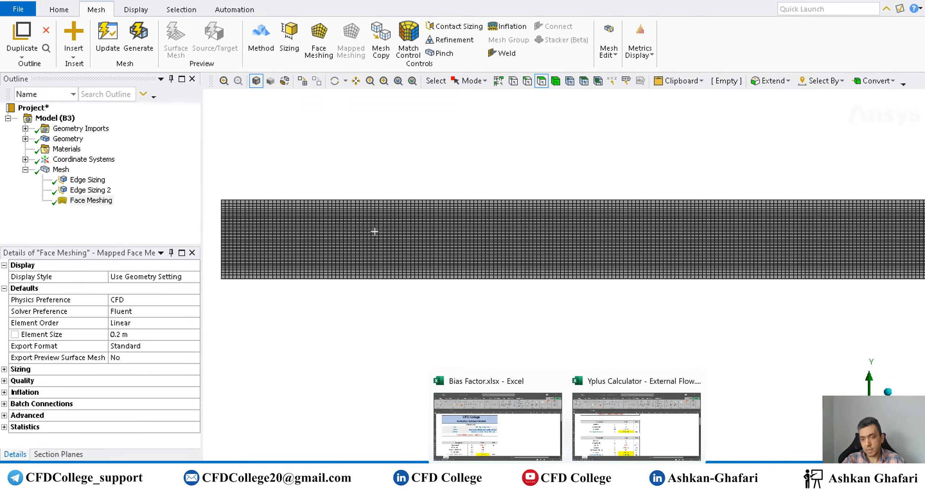
{"action": "left_click", "coordinate": [518, 421]}
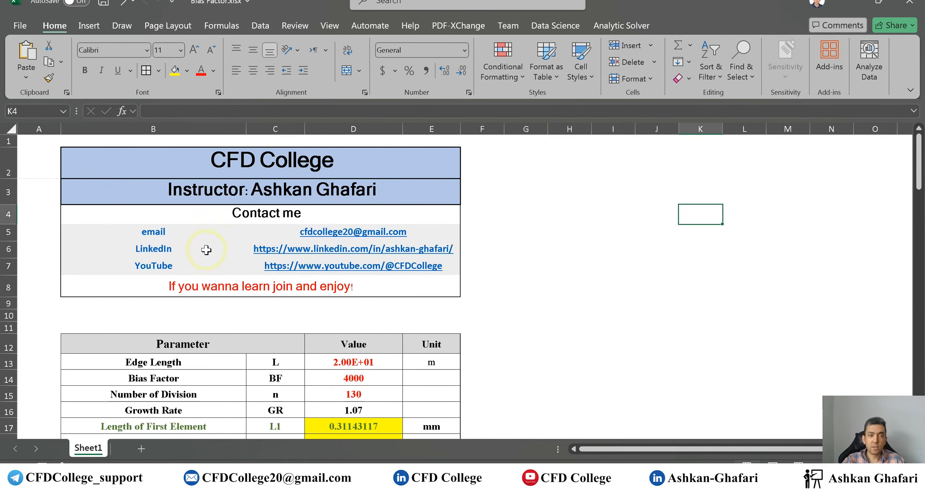
{"action": "scroll", "coordinate": [509, 253], "scroll_direction": "down", "scroll_amount": 1}
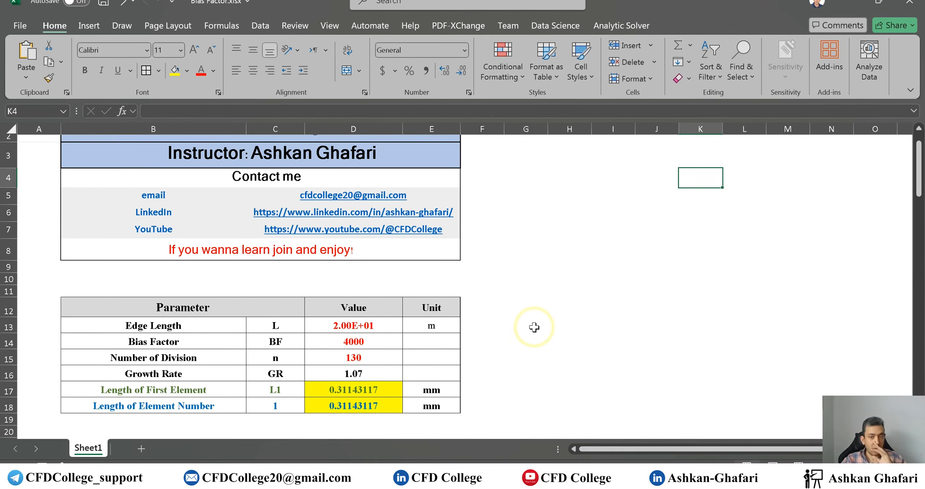
{"action": "mouse_move", "coordinate": [600, 444]}
{"action": "left_click", "coordinate": [608, 383]}
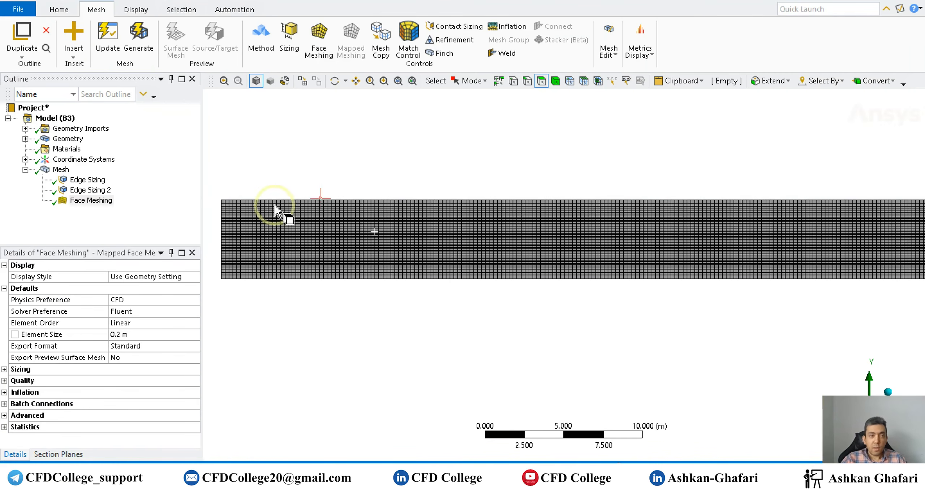
- Select the domain's left vertical edge in the mapped mesh to inspect its divisions
{"action": "left_click", "coordinate": [524, 82]}
{"action": "left_click", "coordinate": [217, 252]}
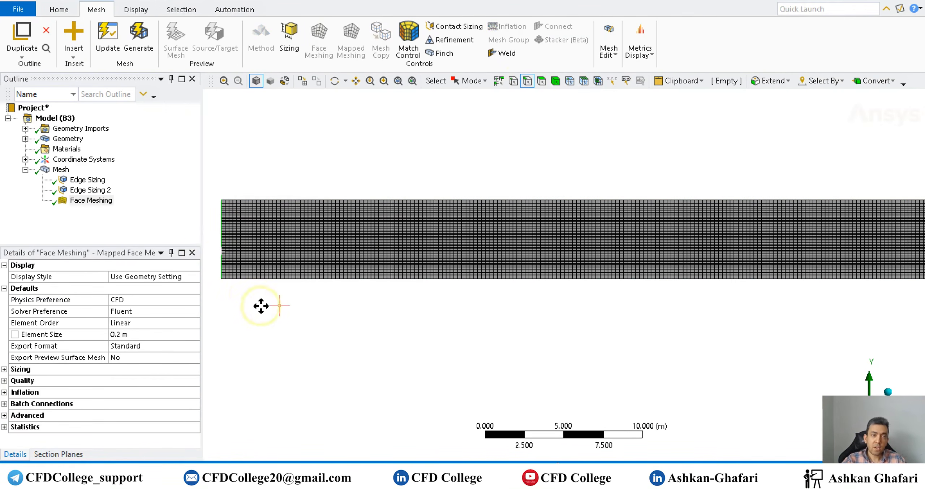
{"action": "middle_click_drag", "start_coordinate": [258, 306], "coordinate": [417, 302], "text": "ctrl"}
{"action": "scroll", "coordinate": [339, 257], "scroll_direction": "up", "scroll_amount": 3}
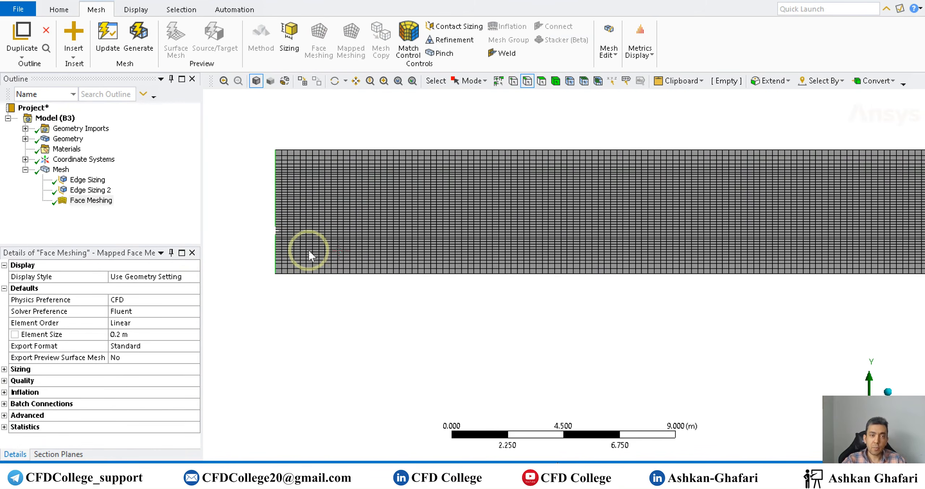
{"action": "left_click", "coordinate": [271, 207]}
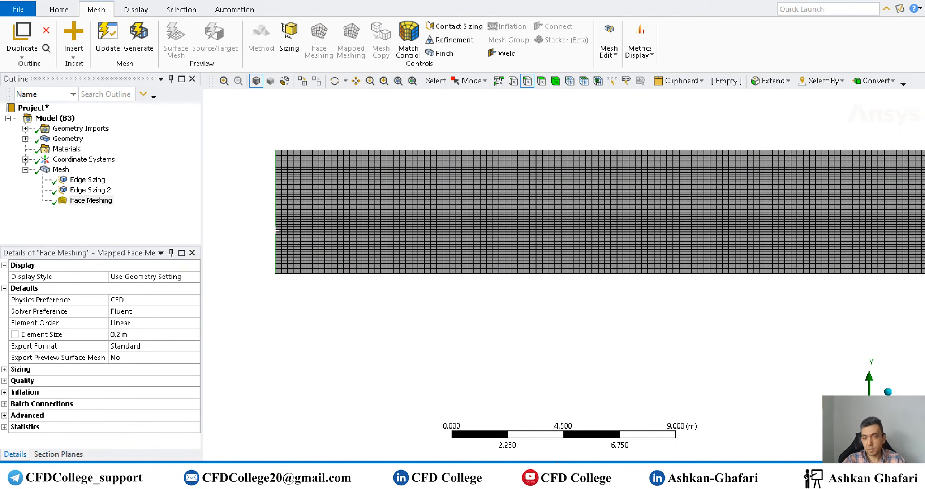
- Switch to the Bias Factor spreadsheet and set the edge length to 5 m
{"action": "mouse_move", "coordinate": [562, 480]}
{"action": "left_click", "coordinate": [525, 422]}
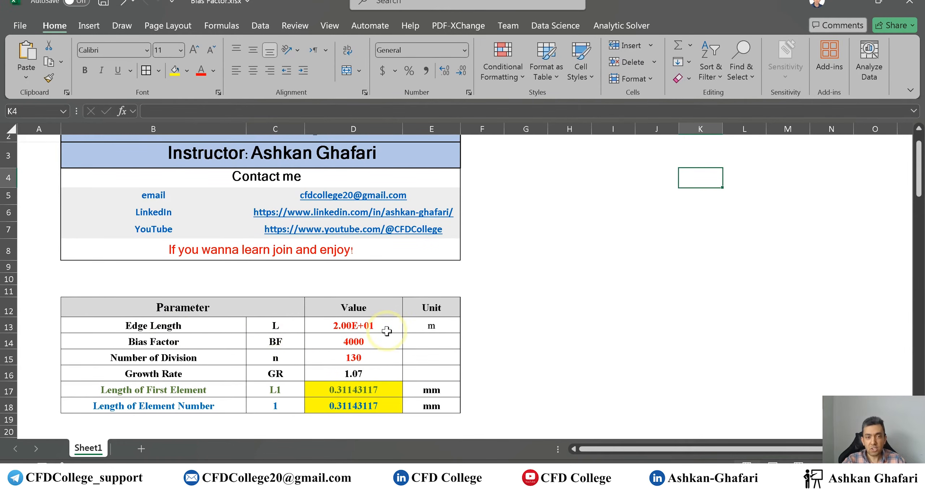
{"action": "left_click", "coordinate": [367, 323]}
{"action": "type", "text": "5"}
{"action": "key", "text": "Return"}
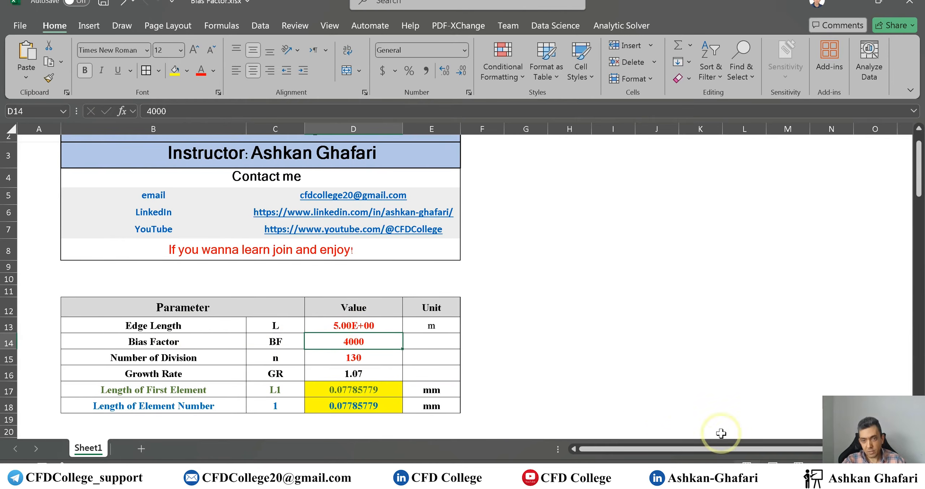
- Return to the mesh, open Edge Sizing 2 and set its behavior to Hard
{"action": "mouse_move", "coordinate": [685, 474]}
{"action": "left_click", "coordinate": [659, 432]}
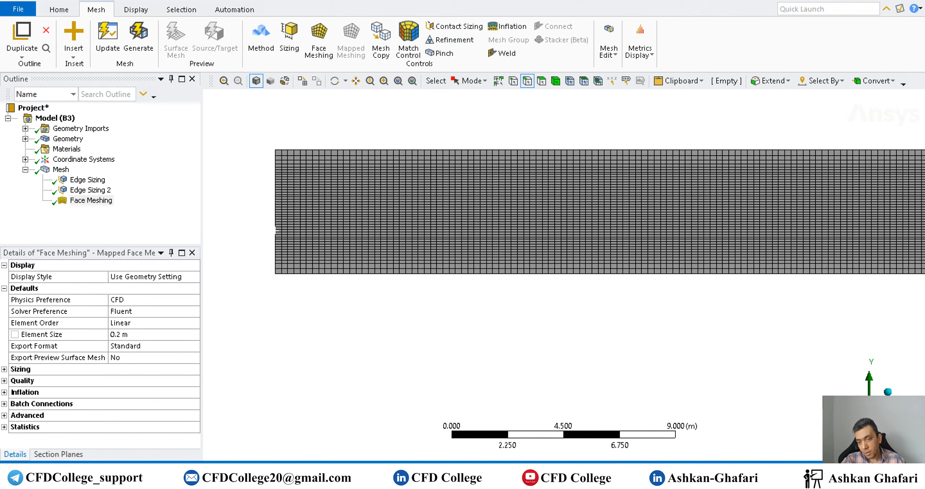
{"action": "left_click", "coordinate": [466, 421]}
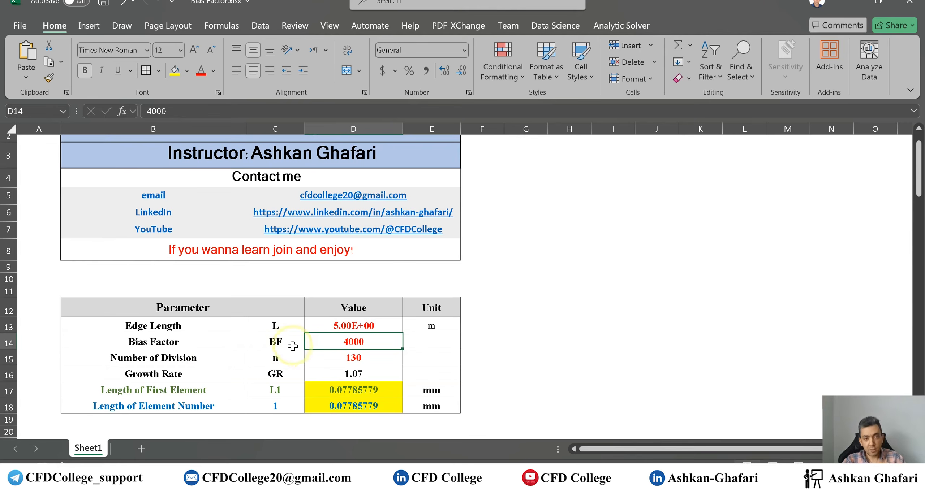
{"action": "left_click", "coordinate": [679, 408]}
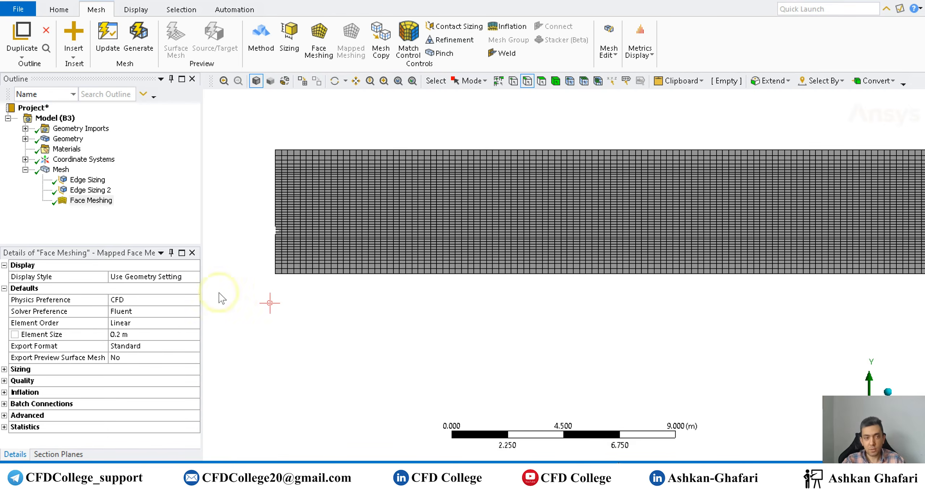
{"action": "left_click", "coordinate": [80, 182]}
{"action": "left_click", "coordinate": [89, 192]}
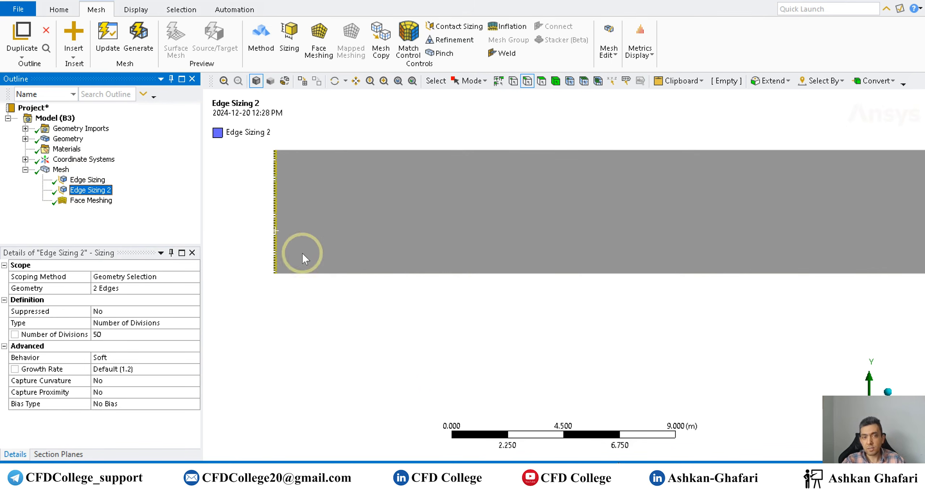
{"action": "scroll", "coordinate": [398, 389], "scroll_direction": "down", "scroll_amount": 8}
{"action": "middle_click_drag", "start_coordinate": [632, 373], "coordinate": [506, 357], "text": "ctrl"}
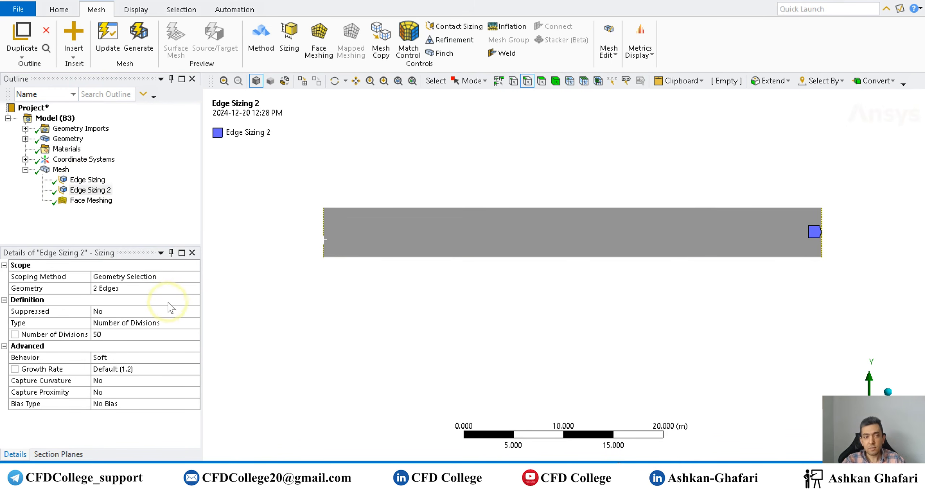
{"action": "double_click", "coordinate": [125, 358]}
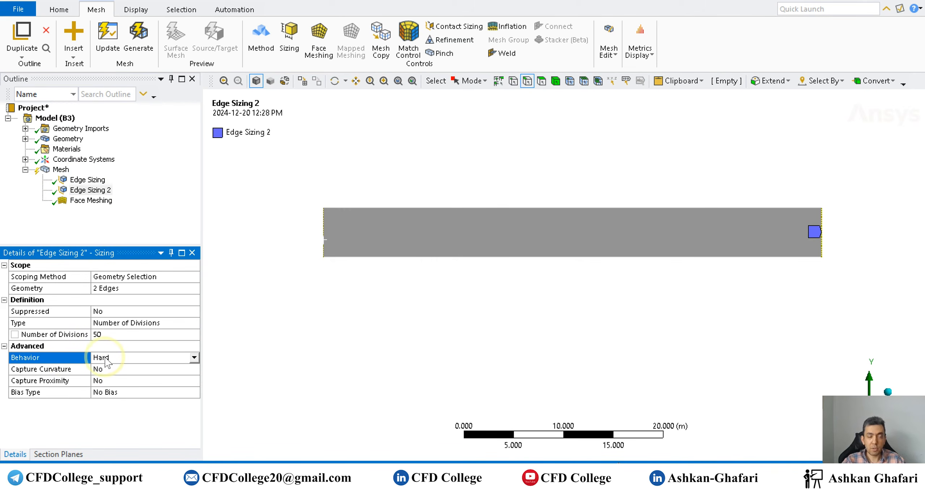
- Set Edge Sizing 2 to a biased distribution with a bias factor of 50
{"action": "left_click", "coordinate": [146, 393]}
{"action": "left_click", "coordinate": [146, 394]}
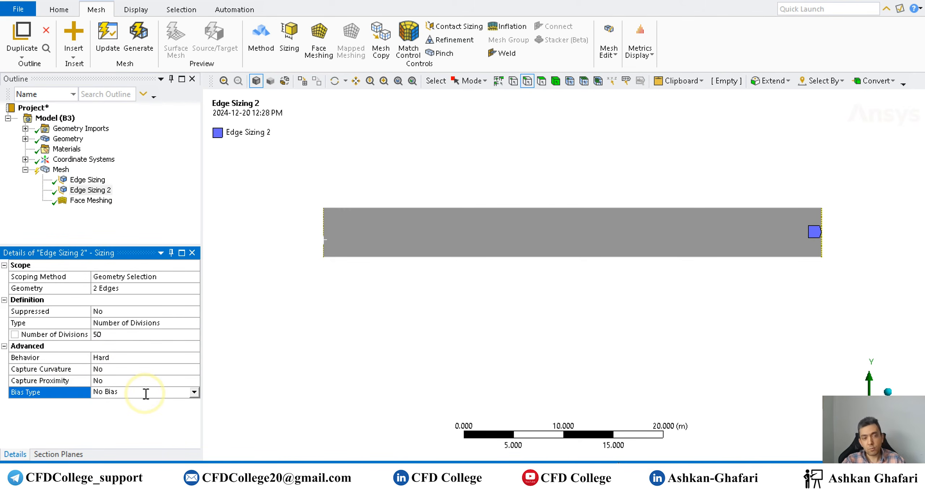
{"action": "double_click", "coordinate": [156, 395]}
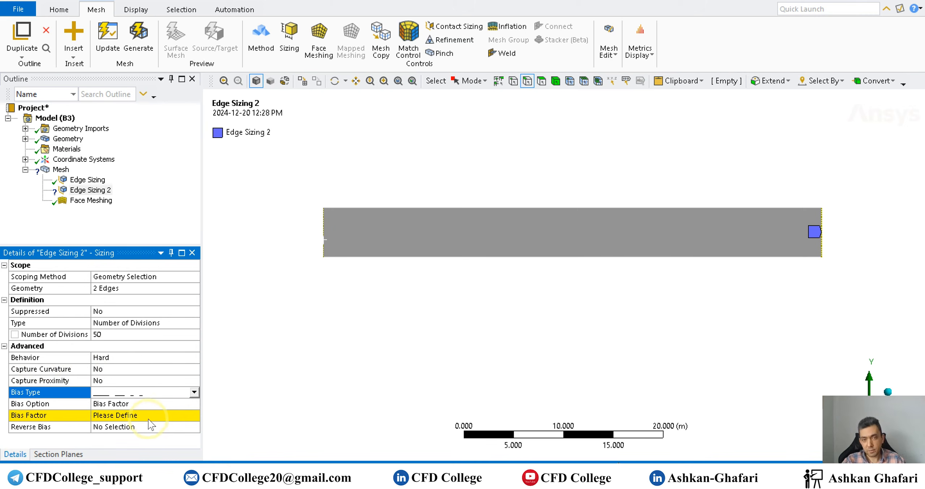
{"action": "left_click", "coordinate": [115, 415]}
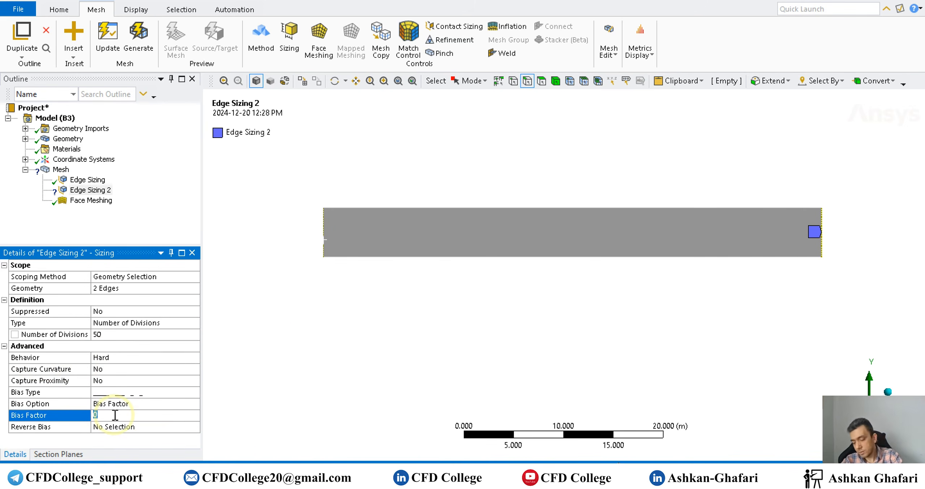
{"action": "type", "text": "50"}
{"action": "key", "text": "Return"}
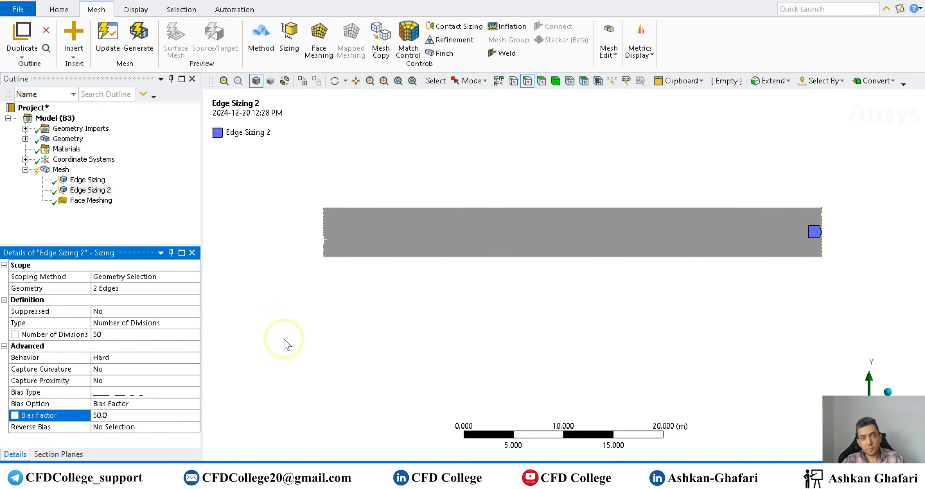
- Reverse the bias on the domain's right vertical edge
{"action": "scroll", "coordinate": [861, 254], "scroll_direction": "up", "scroll_amount": 2}
{"action": "middle_click_drag", "start_coordinate": [718, 276], "coordinate": [366, 337], "text": "ctrl"}
{"action": "scroll", "coordinate": [653, 294], "scroll_direction": "up", "scroll_amount": 5}
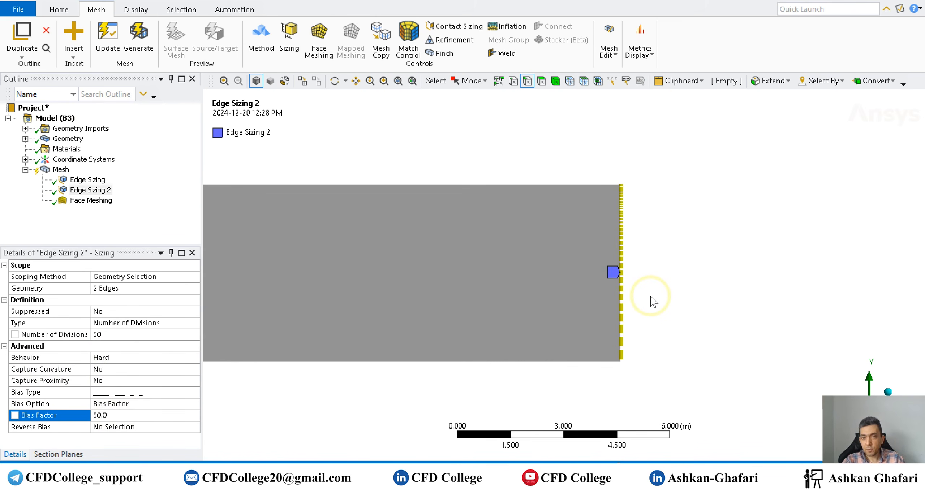
{"action": "left_click", "coordinate": [122, 428]}
{"action": "left_click", "coordinate": [623, 318]}
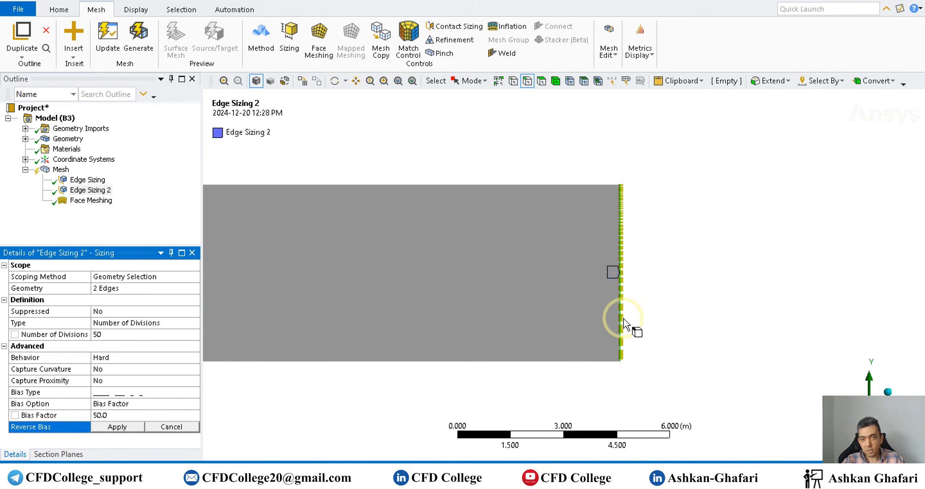
{"action": "left_click", "coordinate": [124, 426]}
- Zoom and pan along both vertical edges to examine the bias direction
{"action": "scroll", "coordinate": [740, 266], "scroll_direction": "down", "scroll_amount": 2}
{"action": "scroll", "coordinate": [619, 301], "scroll_direction": "up", "scroll_amount": 3}
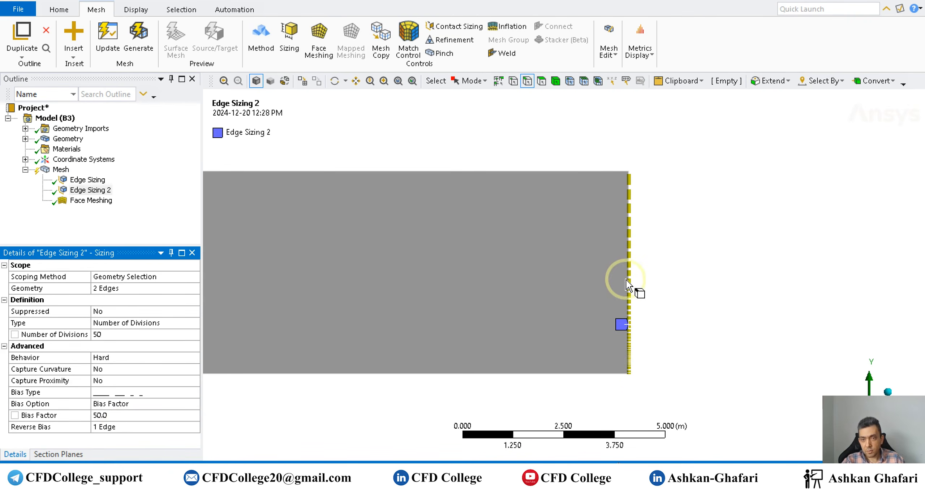
{"action": "scroll", "coordinate": [633, 372], "scroll_direction": "down", "scroll_amount": 4}
{"action": "scroll", "coordinate": [633, 372], "scroll_direction": "up", "scroll_amount": 5}
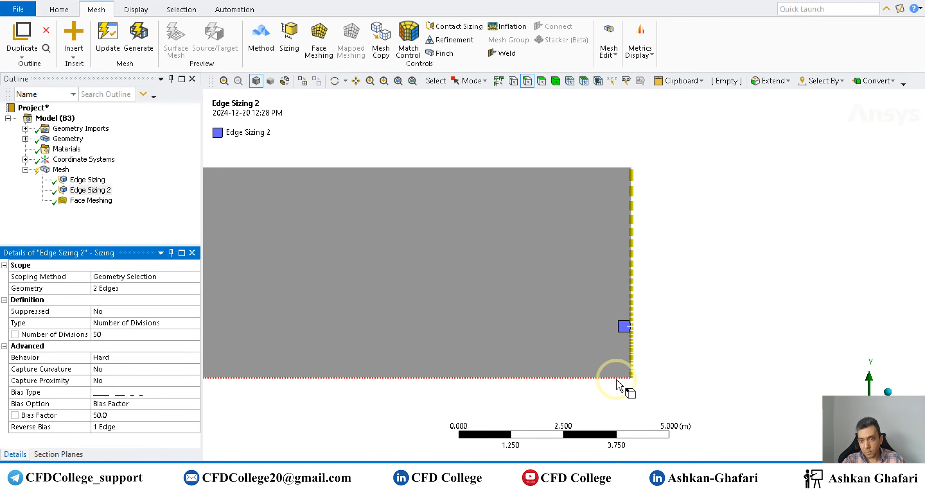
{"action": "scroll", "coordinate": [709, 363], "scroll_direction": "down", "scroll_amount": 3}
{"action": "scroll", "coordinate": [704, 361], "scroll_direction": "down", "scroll_amount": 3}
{"action": "middle_click_drag", "start_coordinate": [386, 345], "coordinate": [704, 332], "text": "ctrl"}
{"action": "scroll", "coordinate": [439, 307], "scroll_direction": "up", "scroll_amount": 3}
{"action": "scroll", "coordinate": [439, 307], "scroll_direction": "up", "scroll_amount": 3}
{"action": "middle_click_drag", "start_coordinate": [335, 330], "coordinate": [515, 340], "text": "ctrl"}
{"action": "scroll", "coordinate": [418, 332], "scroll_direction": "up", "scroll_amount": 5}
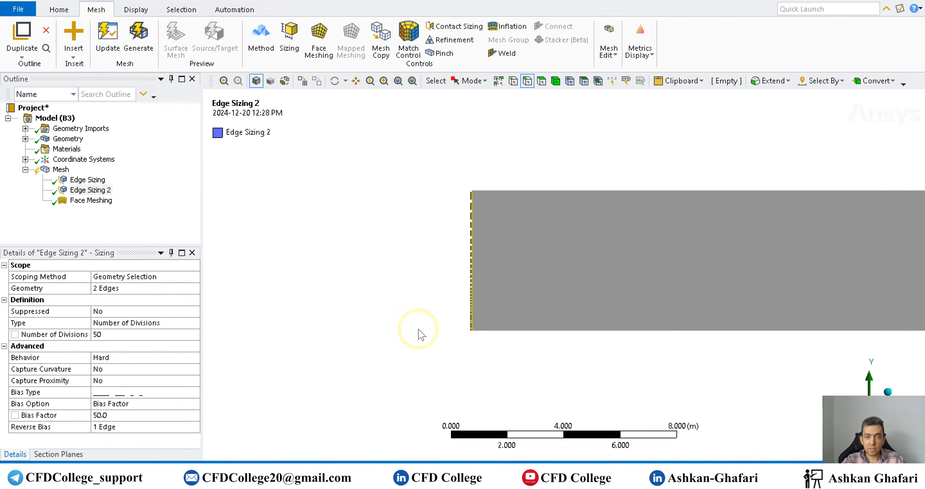
{"action": "scroll", "coordinate": [419, 332], "scroll_direction": "down", "scroll_amount": 3}
{"action": "scroll", "coordinate": [419, 332], "scroll_direction": "down", "scroll_amount": 3}
{"action": "middle_click_drag", "start_coordinate": [629, 341], "coordinate": [388, 332], "text": "ctrl"}
{"action": "scroll", "coordinate": [601, 326], "scroll_direction": "down", "scroll_amount": 5}
{"action": "middle_click_drag", "start_coordinate": [620, 329], "coordinate": [521, 334], "text": "ctrl"}
{"action": "scroll", "coordinate": [522, 334], "scroll_direction": "down", "scroll_amount": 3}
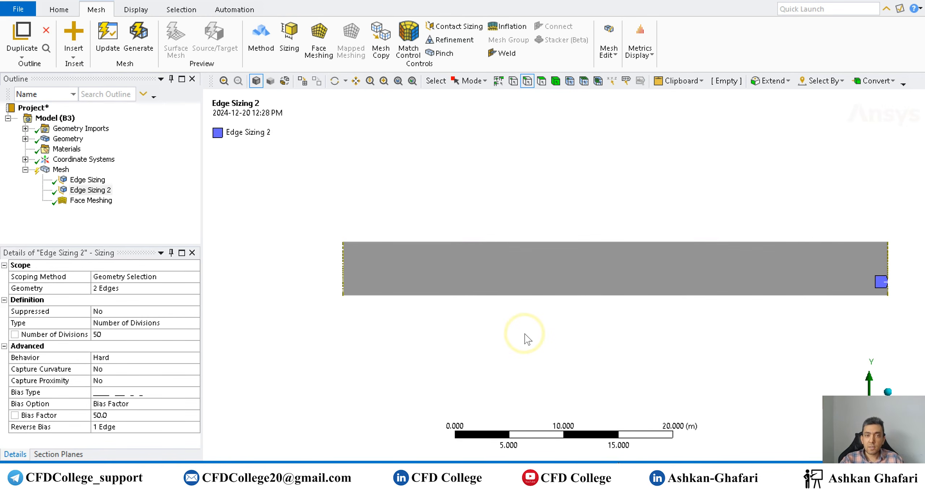
- Review the first-layer thickness in the y+ calculator spreadsheet, then return to the Bias Factor sheet
{"action": "left_click", "coordinate": [116, 336]}
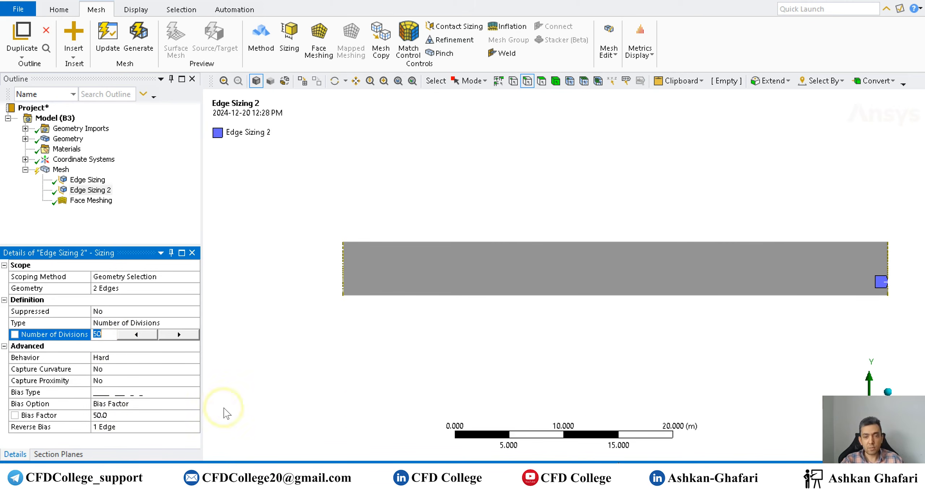
{"action": "left_click", "coordinate": [622, 426]}
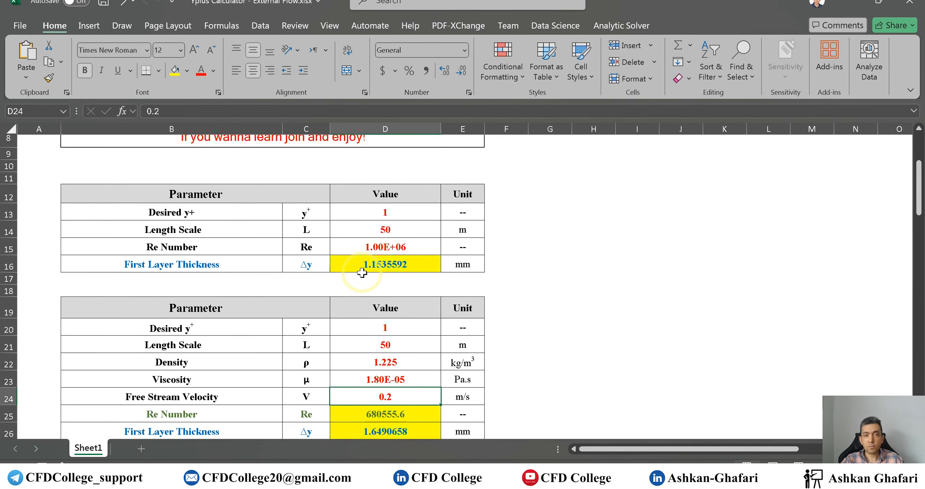
{"action": "mouse_move", "coordinate": [533, 458]}
{"action": "left_click", "coordinate": [495, 434]}
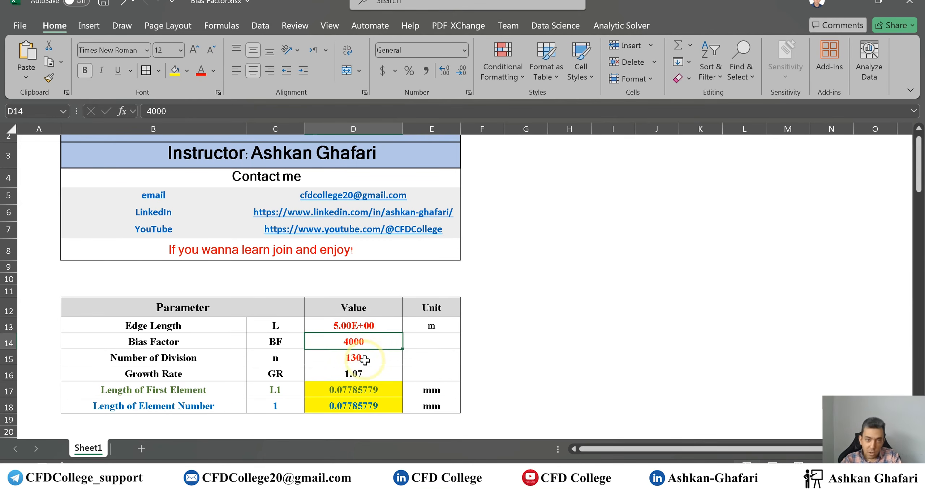
- Set the spreadsheet's number of divisions to 50 and bias factor to 100
{"action": "left_click", "coordinate": [369, 358]}
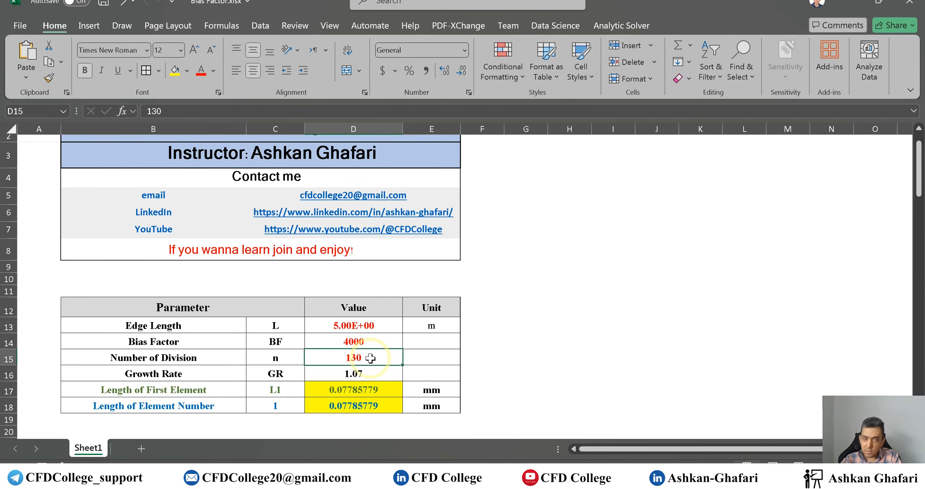
{"action": "type", "text": "50"}
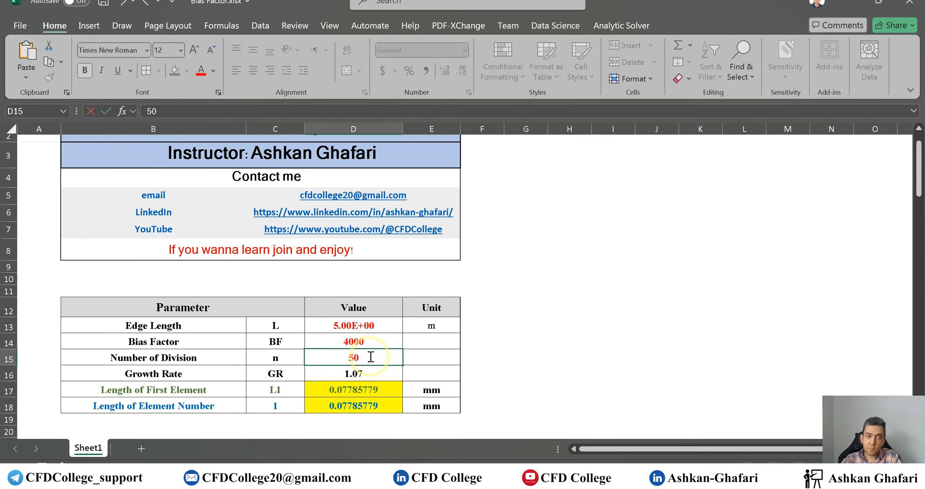
{"action": "key", "text": "Return"}
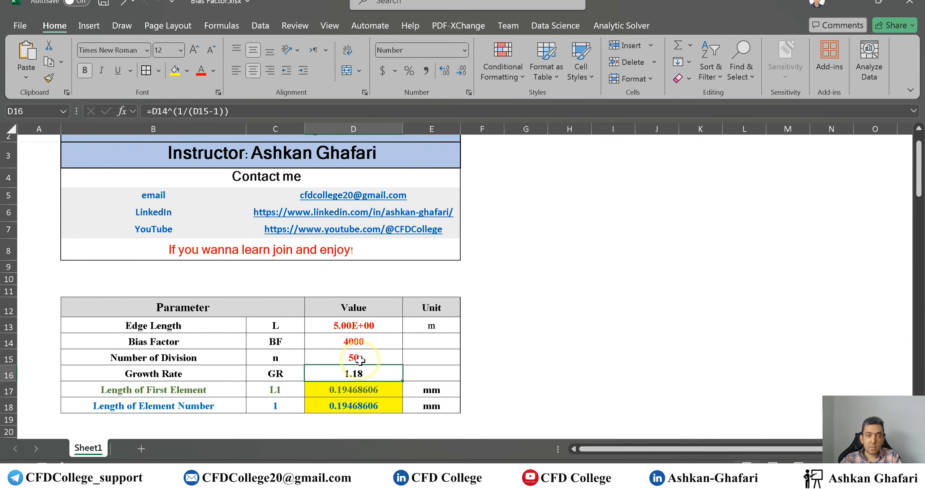
{"action": "left_click", "coordinate": [362, 342]}
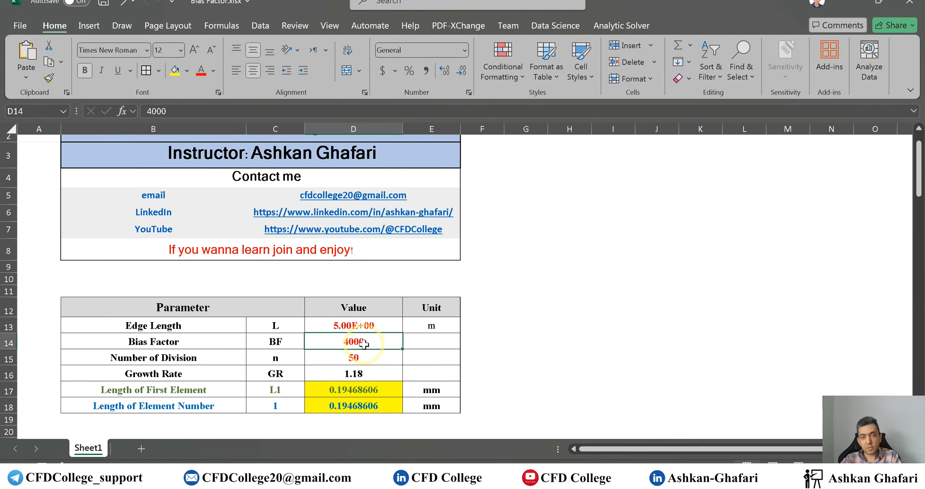
{"action": "type", "text": "50"}
{"action": "key", "text": "BackSpace"}
{"action": "key", "text": "BackSpace"}
{"action": "type", "text": "100"}
{"action": "key", "text": "Return"}
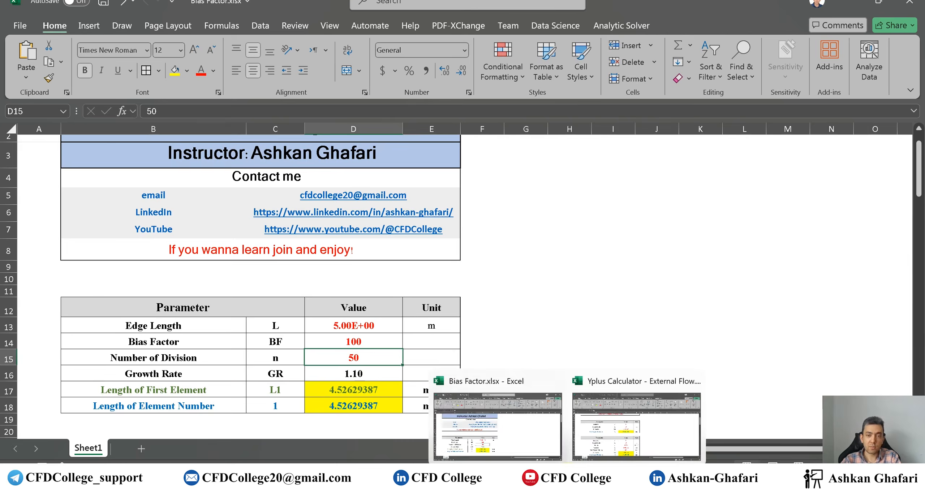
- Set the spreadsheet's bias factor to 200 and number of divisions to 100
{"action": "left_click", "coordinate": [607, 420]}
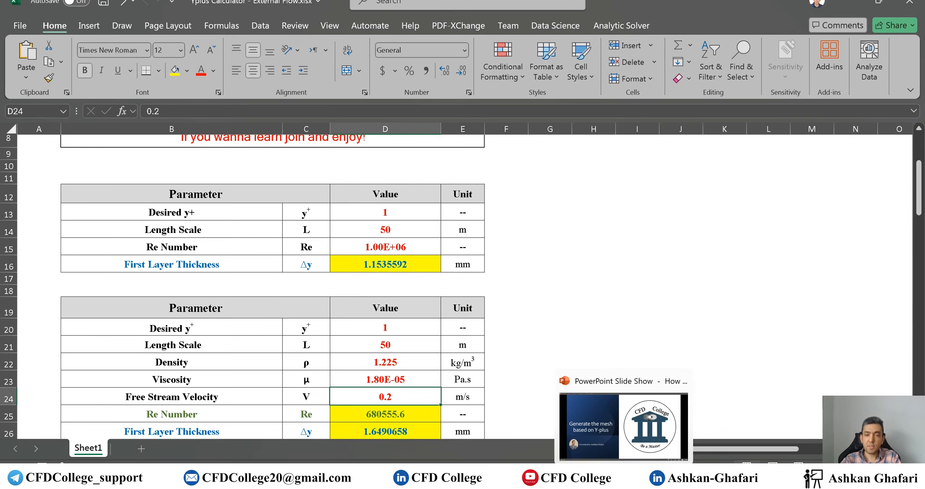
{"action": "left_click", "coordinate": [513, 430]}
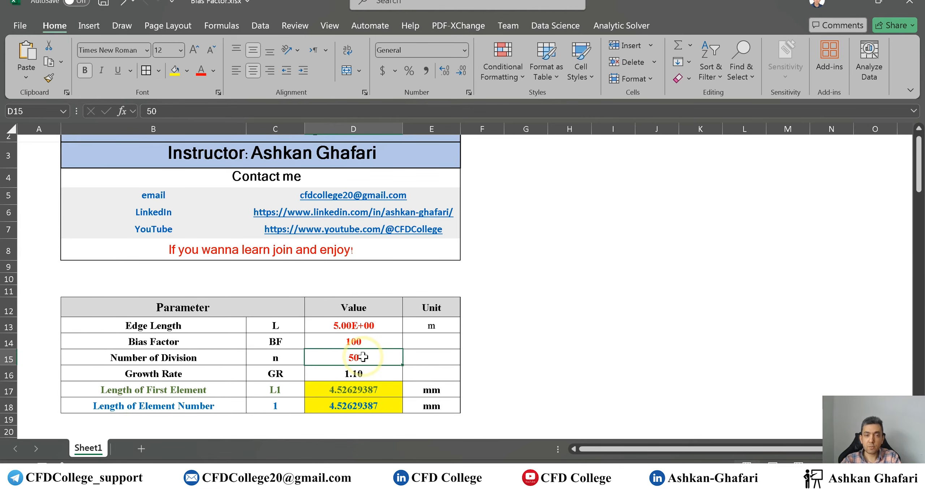
{"action": "left_click", "coordinate": [363, 343]}
{"action": "type", "text": "200"}
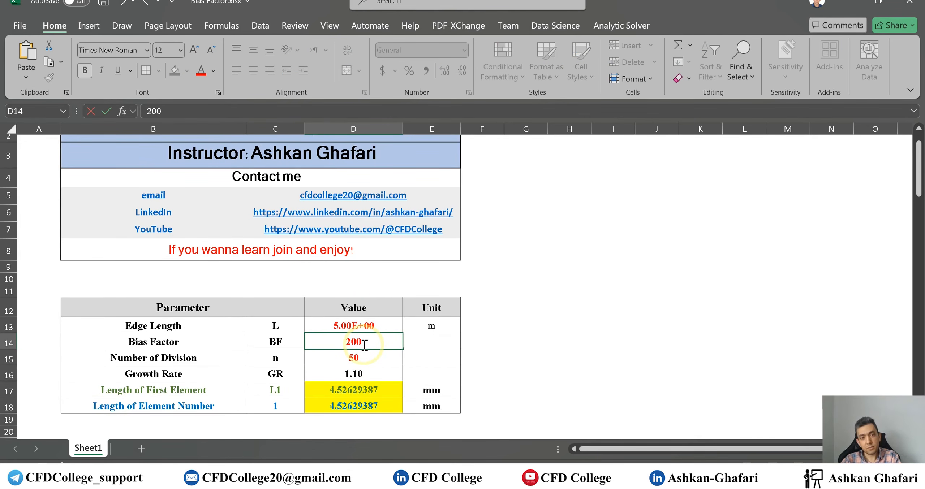
{"action": "key", "text": "Return"}
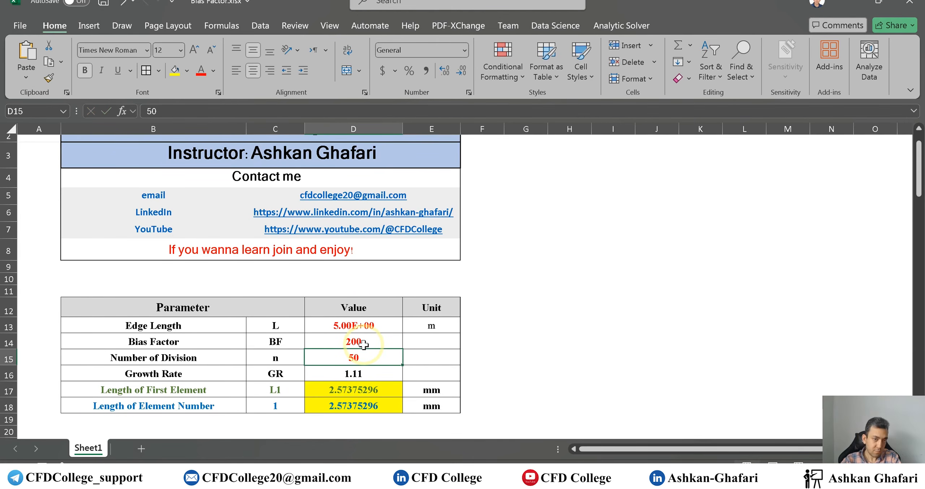
{"action": "type", "text": "100"}
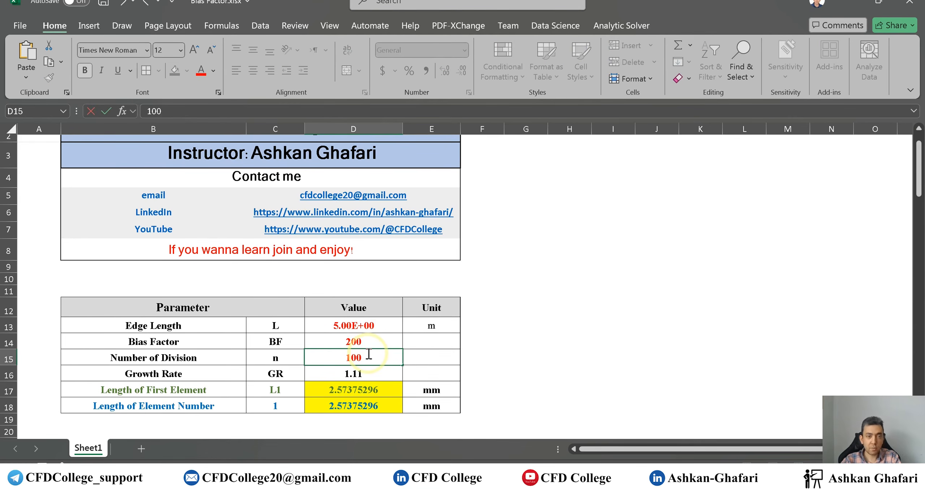
{"action": "key", "text": "Return"}
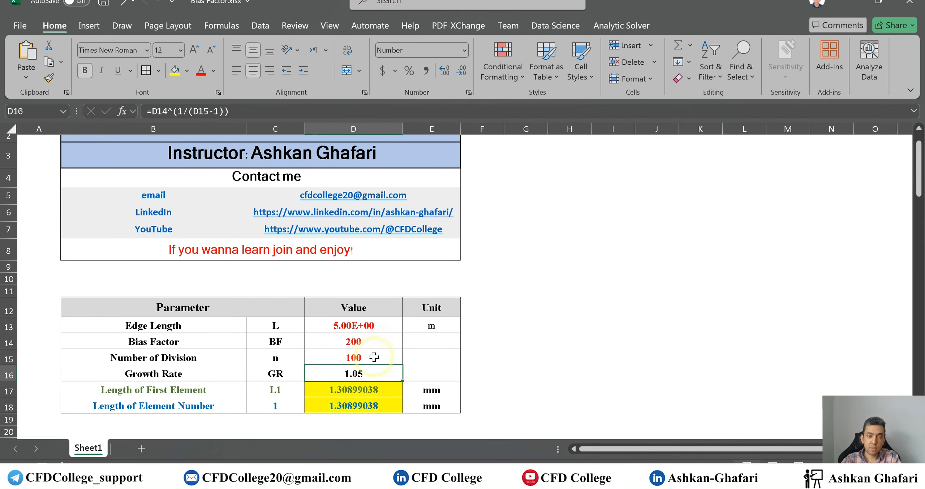
- Try bias factors between 210 and 250 in the spreadsheet, settling on 235
{"action": "left_click", "coordinate": [370, 342]}
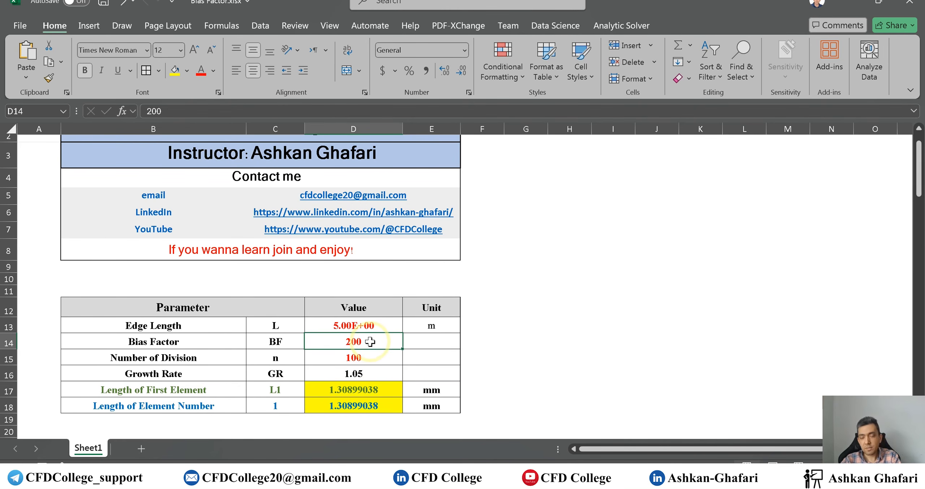
{"action": "type", "text": "210"}
{"action": "key", "text": "Return"}
{"action": "left_click", "coordinate": [370, 342]}
{"action": "type", "text": "220"}
{"action": "key", "text": "Return"}
{"action": "left_click", "coordinate": [370, 342]}
{"action": "type", "text": "2"}
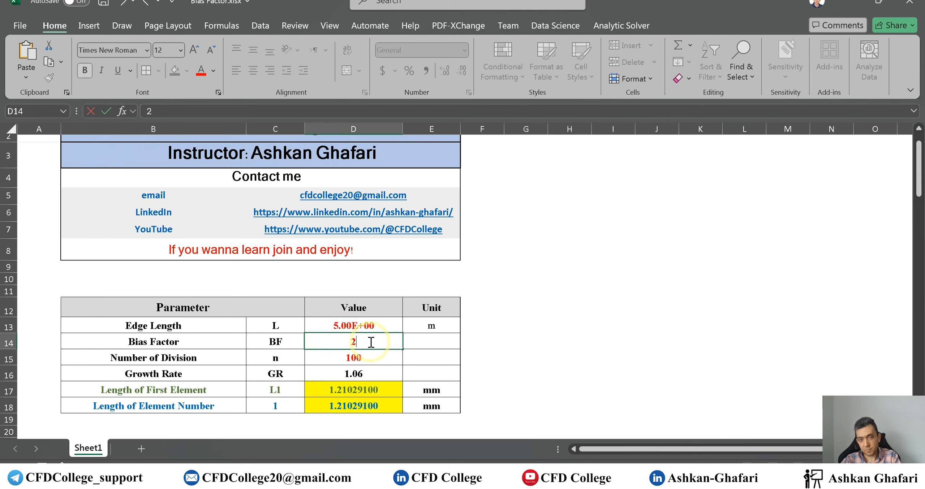
{"action": "type", "text": "30"}
{"action": "key", "text": "Return"}
{"action": "left_click", "coordinate": [372, 342]}
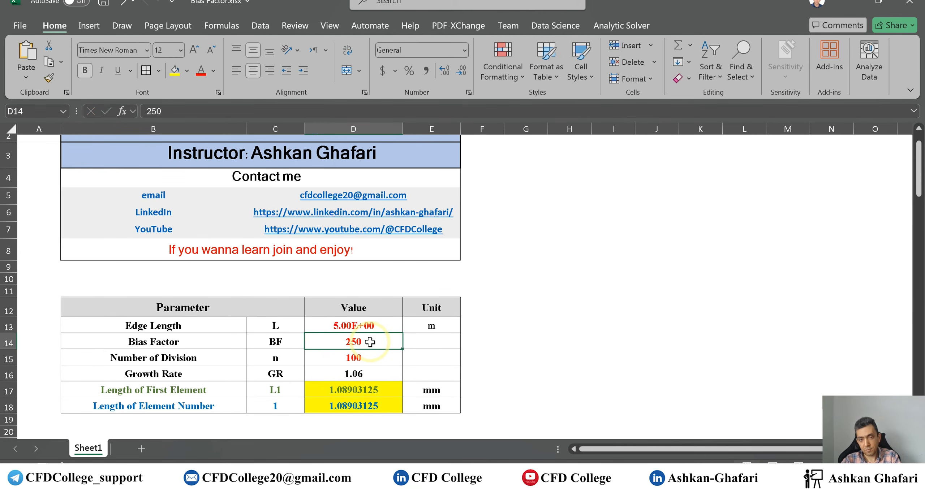
{"action": "type", "text": "240"}
{"action": "key", "text": "Return"}
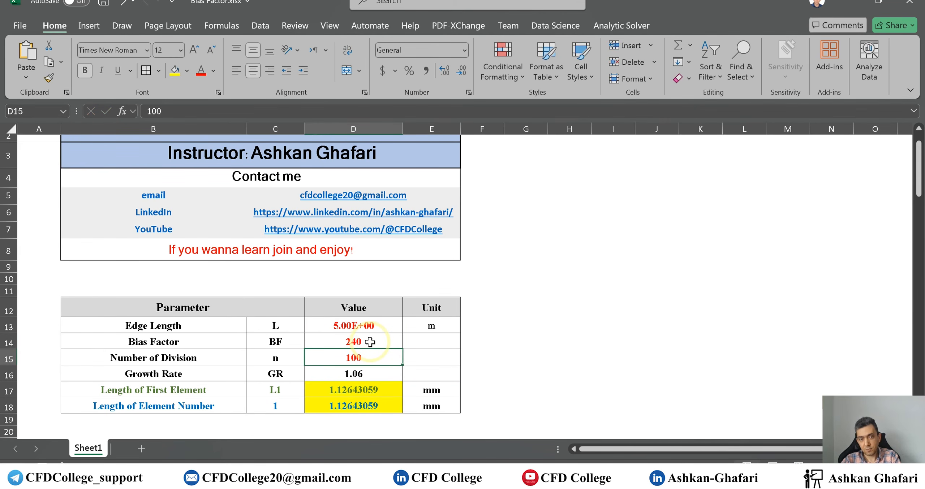
{"action": "left_click", "coordinate": [371, 341]}
{"action": "type", "text": "235"}
{"action": "key", "text": "Return"}
{"action": "left_click", "coordinate": [370, 344]}
{"action": "type", "text": "230"}
{"action": "key", "text": "Return"}
{"action": "left_click", "coordinate": [371, 344]}
{"action": "type", "text": "235"}
{"action": "key", "text": "Return"}
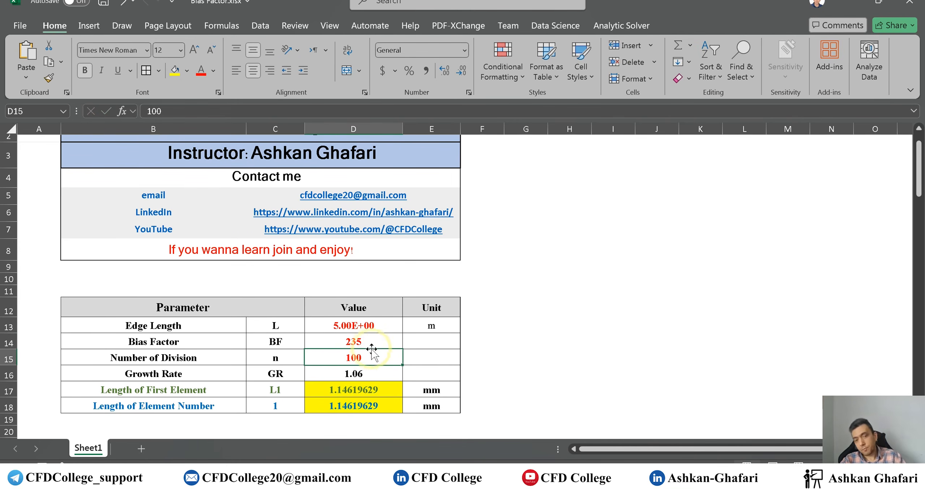